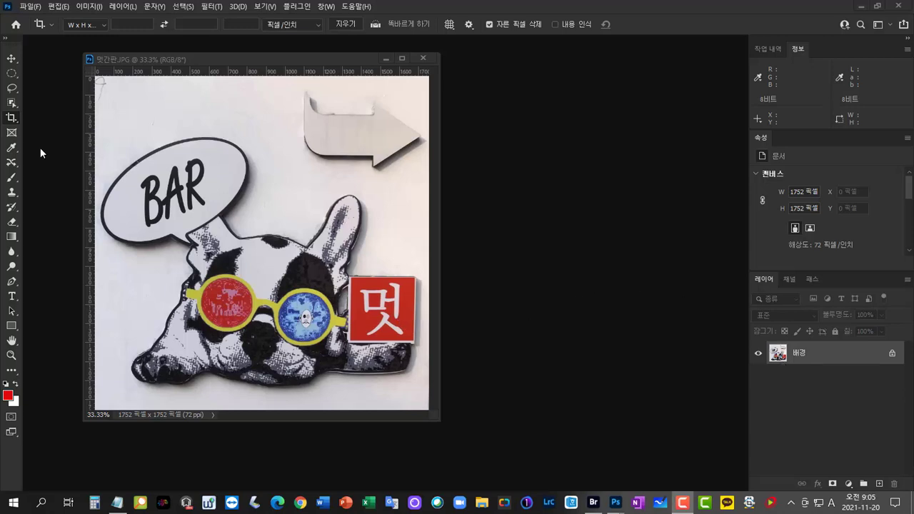
{"action": "left_click", "coordinate": [11, 74]}
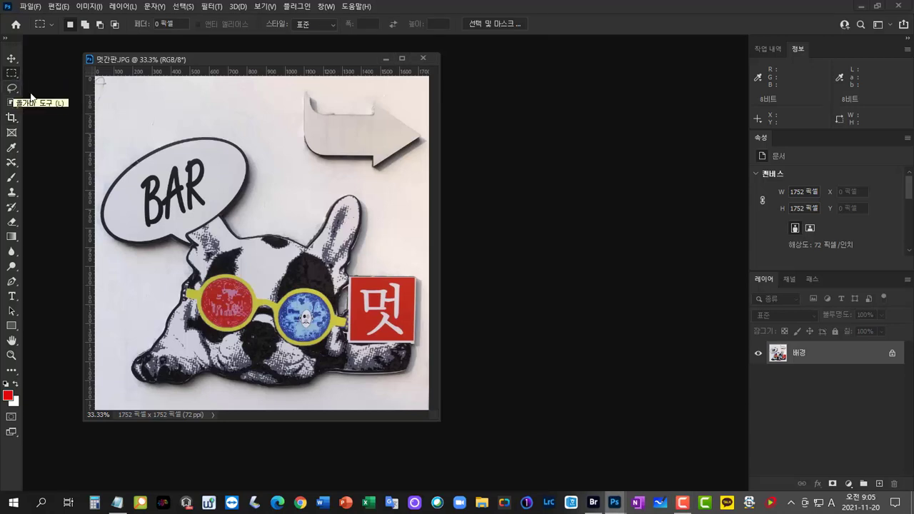
{"action": "left_click", "coordinate": [12, 103]}
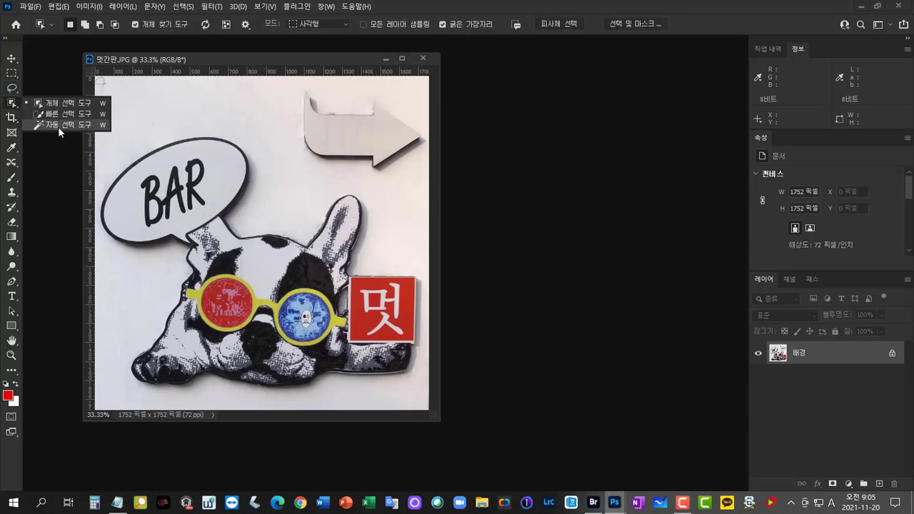
{"action": "left_click", "coordinate": [92, 102]}
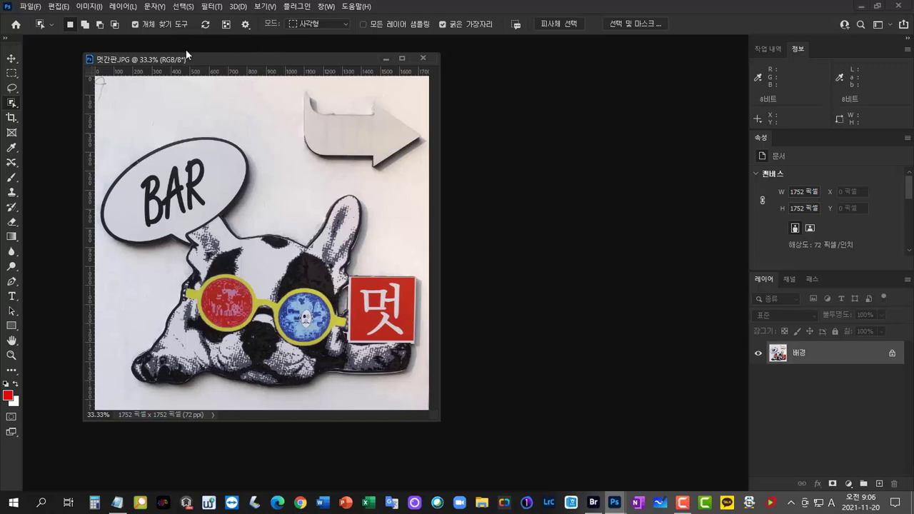
Draw a rectangular marquee selection of about 321 x 325 pixels just inside the red '멋' sign's white border
{"action": "left_click", "coordinate": [11, 74]}
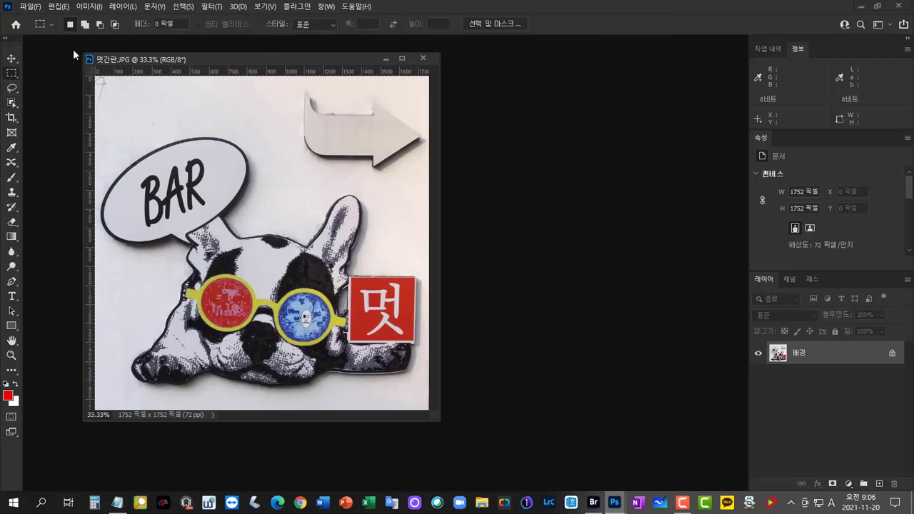
{"action": "right_click", "coordinate": [15, 76]}
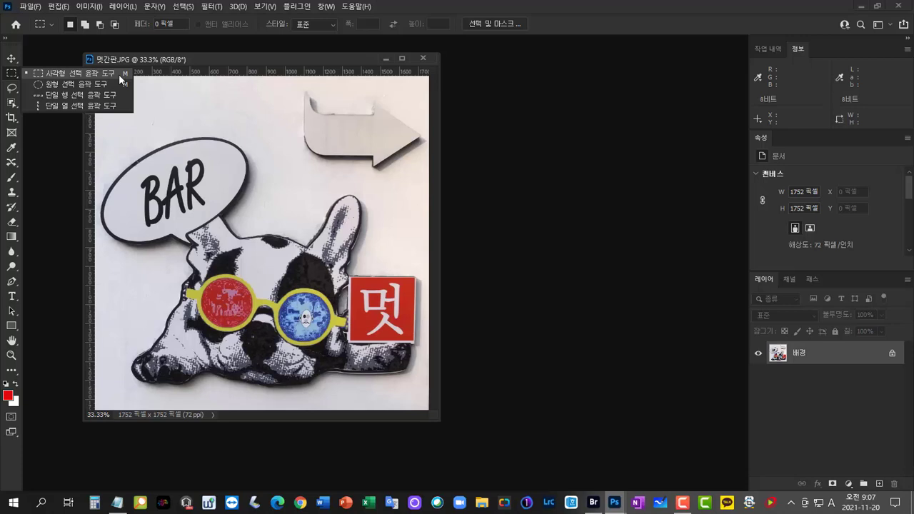
{"action": "left_click", "coordinate": [118, 74]}
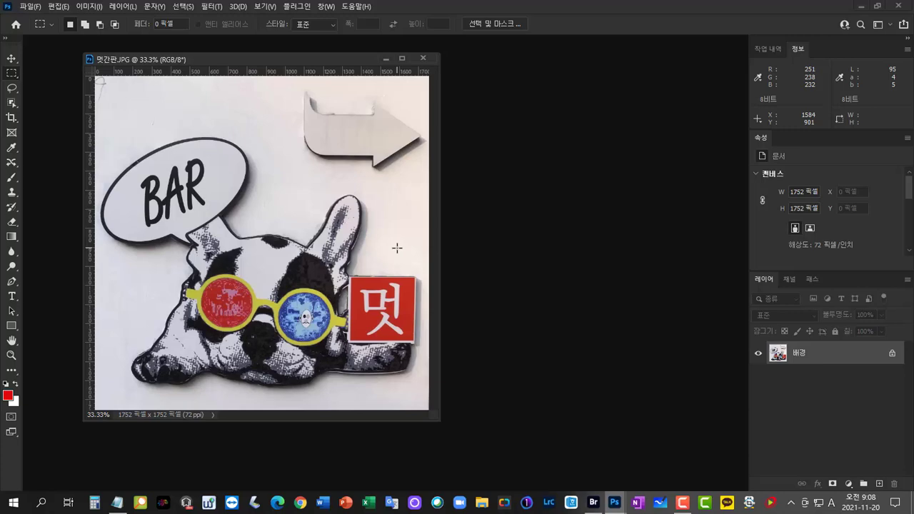
{"action": "key", "text": "ctrl+plus"}
{"action": "key", "text": "ctrl+plus"}
{"action": "key", "text": "ctrl+plus"}
{"action": "key", "text": "space"}
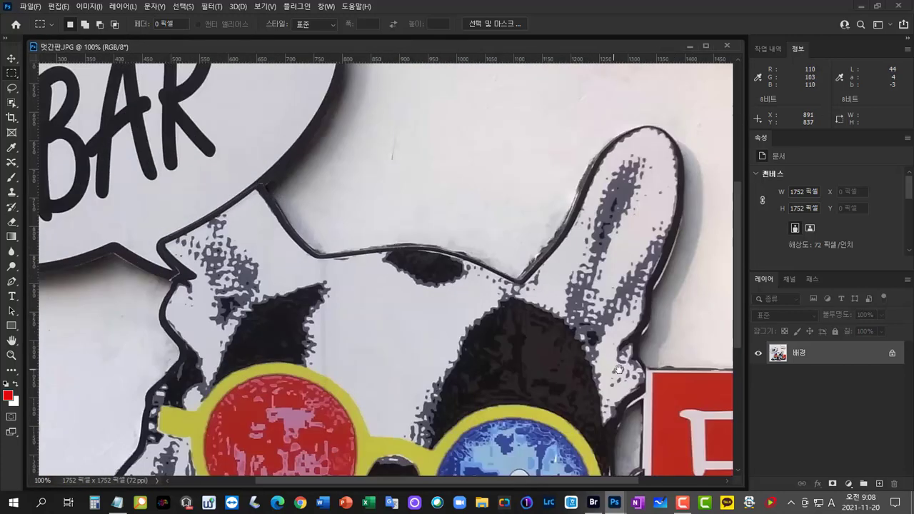
{"action": "left_click_drag", "start_coordinate": [619, 369], "coordinate": [337, 186]}
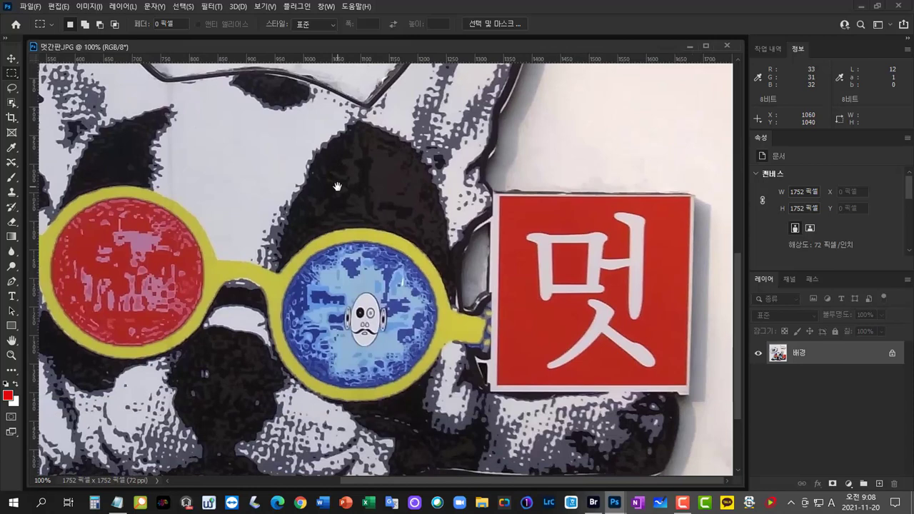
{"action": "key", "text": "ctrl+0"}
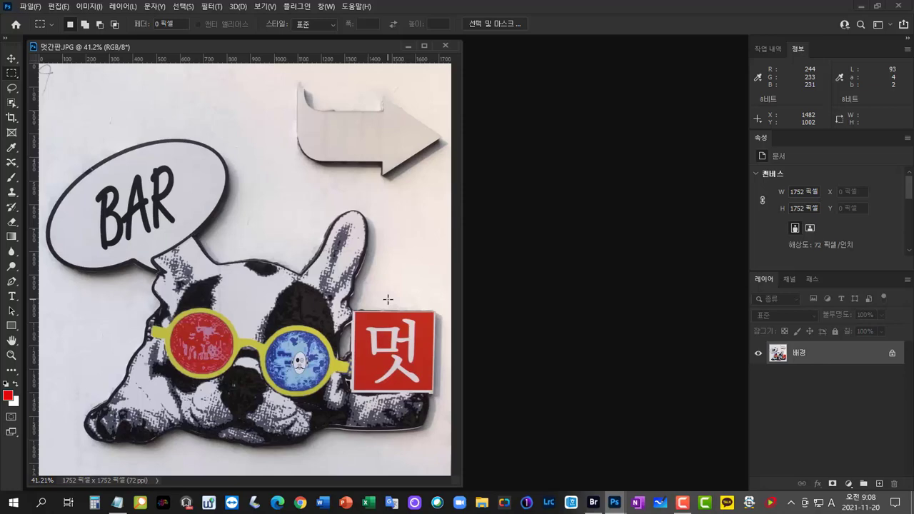
{"action": "key", "text": "ctrl+space"}
{"action": "left_click_drag", "start_coordinate": [389, 300], "coordinate": [445, 302]}
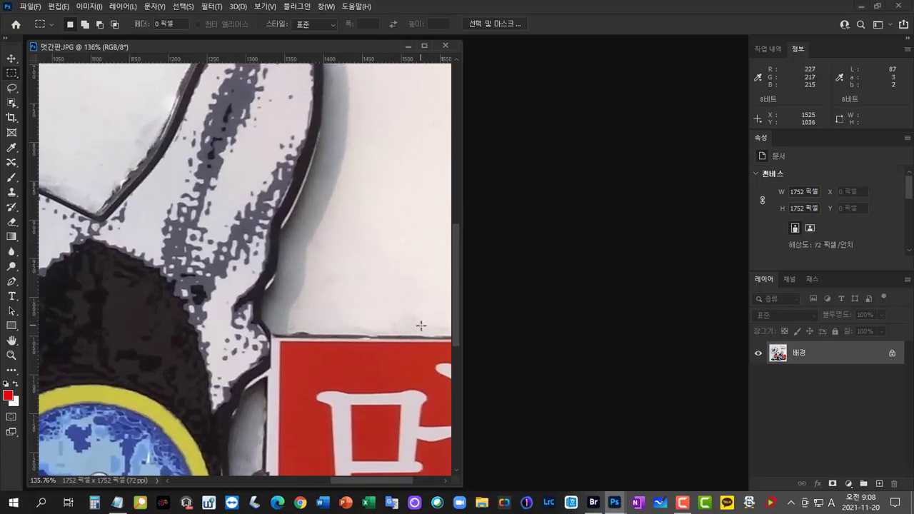
{"action": "key", "text": "space"}
{"action": "left_click_drag", "start_coordinate": [421, 405], "coordinate": [275, 201]}
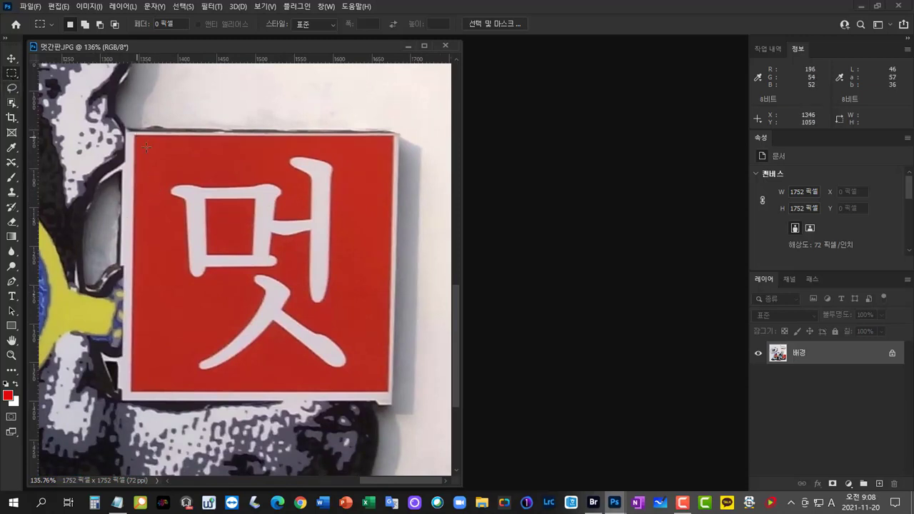
{"action": "left_click_drag", "start_coordinate": [146, 147], "coordinate": [385, 390]}
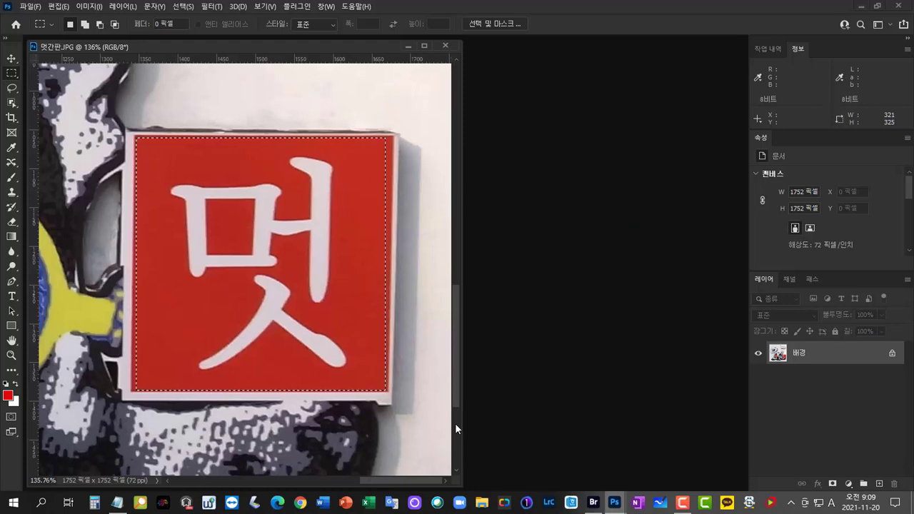
Paste the selected sign area into a new 321 x 325 pixel document at 72 ppi and place its window beside the original
{"action": "key", "text": "ctrl+n"}
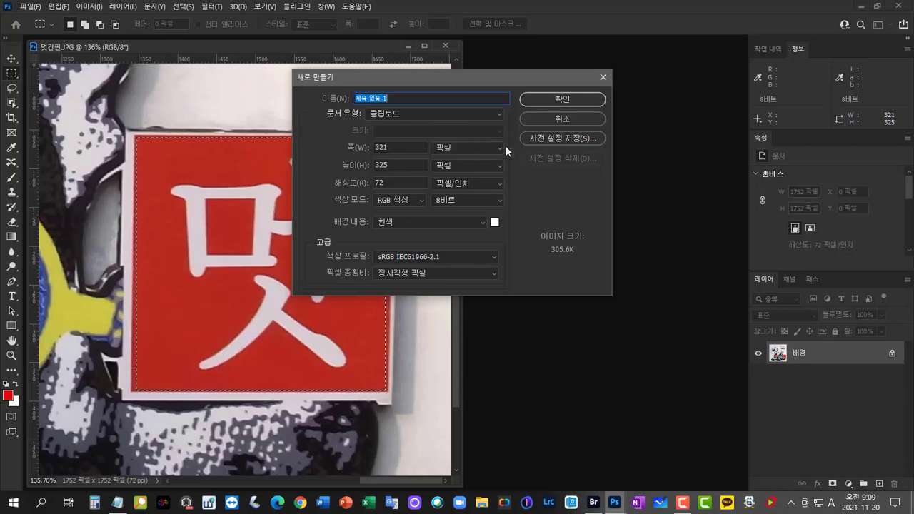
{"action": "left_click", "coordinate": [581, 99]}
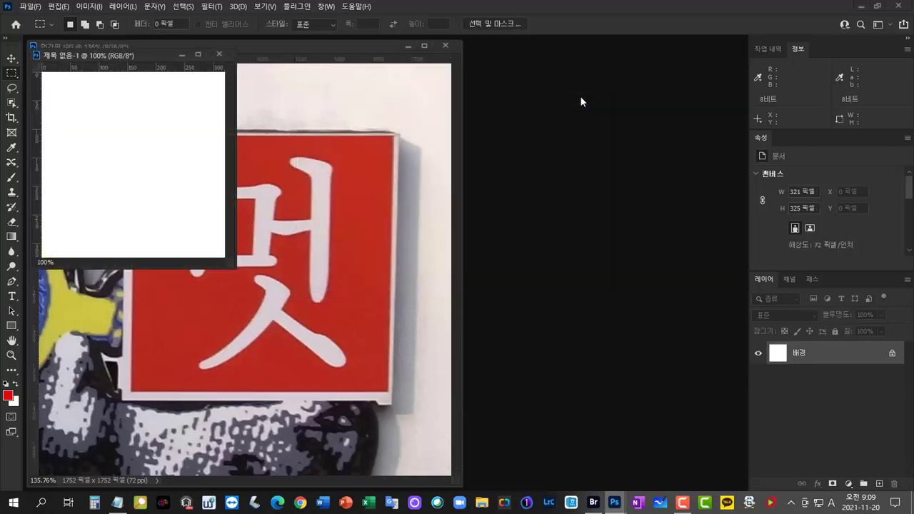
{"action": "key", "text": "ctrl+v"}
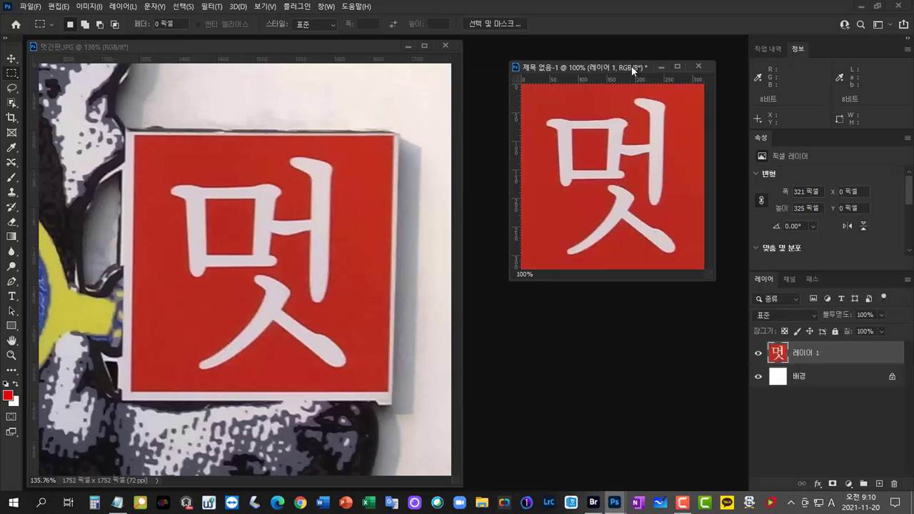
{"action": "left_click_drag", "start_coordinate": [632, 67], "coordinate": [626, 66]}
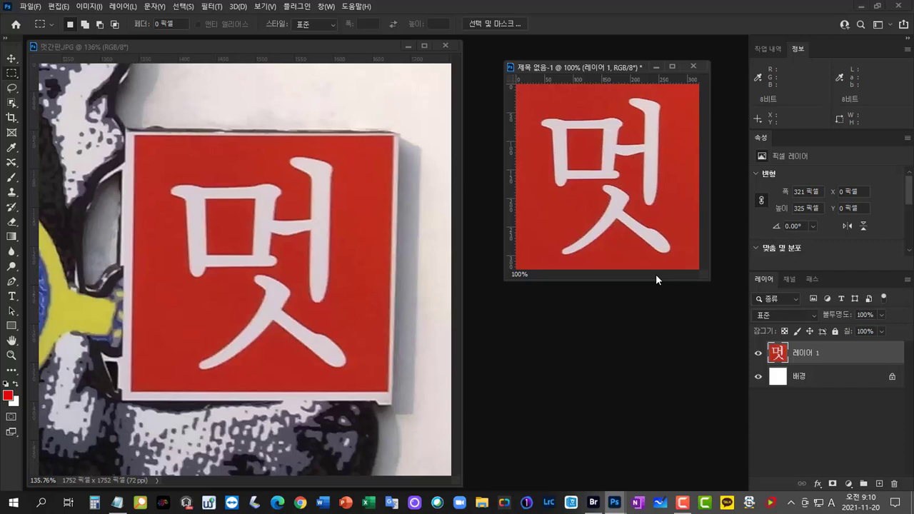
Copy the selected red sign from 멋간판.JPG onto the middle of the stone in 하트모양돌.jpg with the Move tool
{"action": "left_click", "coordinate": [318, 42]}
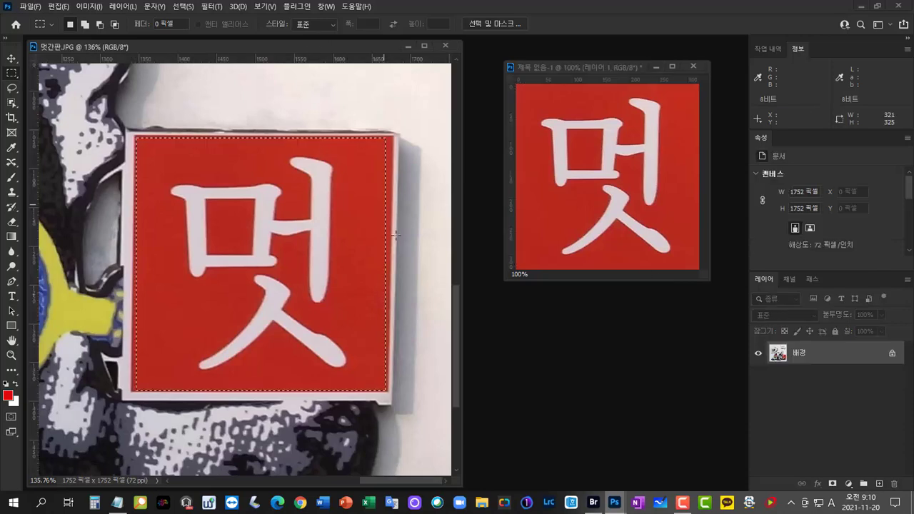
{"action": "left_click", "coordinate": [13, 59]}
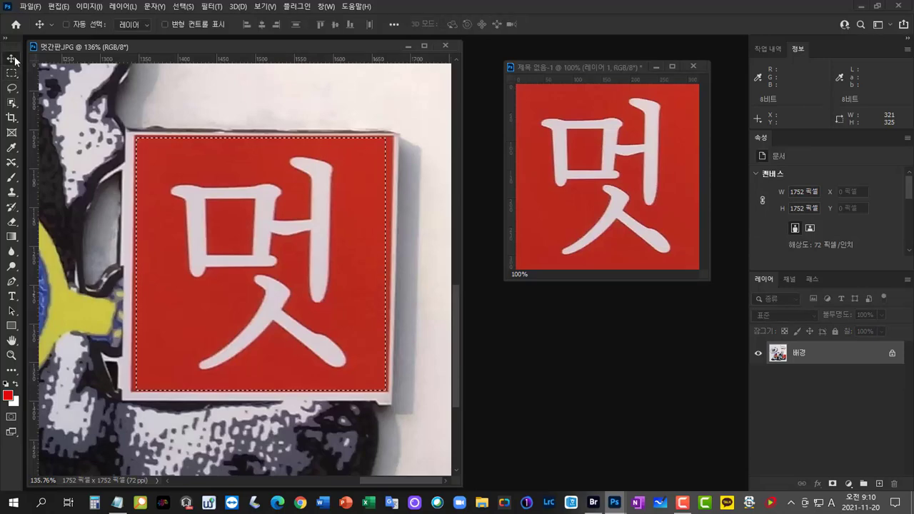
{"action": "left_click", "coordinate": [326, 183]}
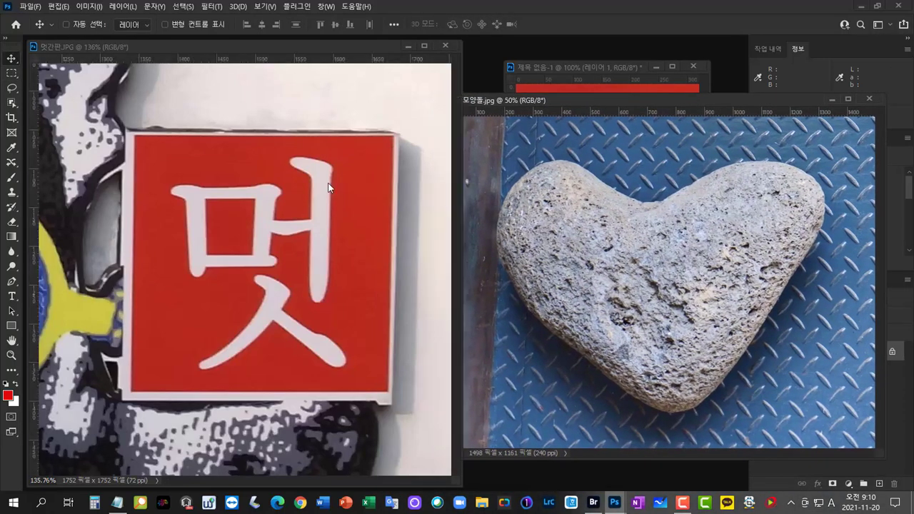
{"action": "left_click_drag", "start_coordinate": [329, 245], "coordinate": [680, 287]}
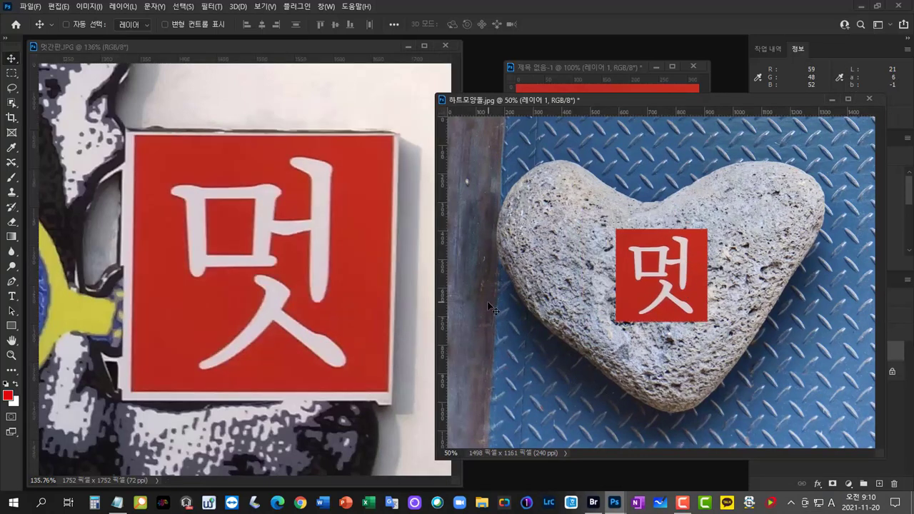
Enable opening documents as tabs and floating document window docking in the workspace preferences
{"action": "left_click", "coordinate": [58, 7]}
{"action": "mouse_move", "coordinate": [136, 485]}
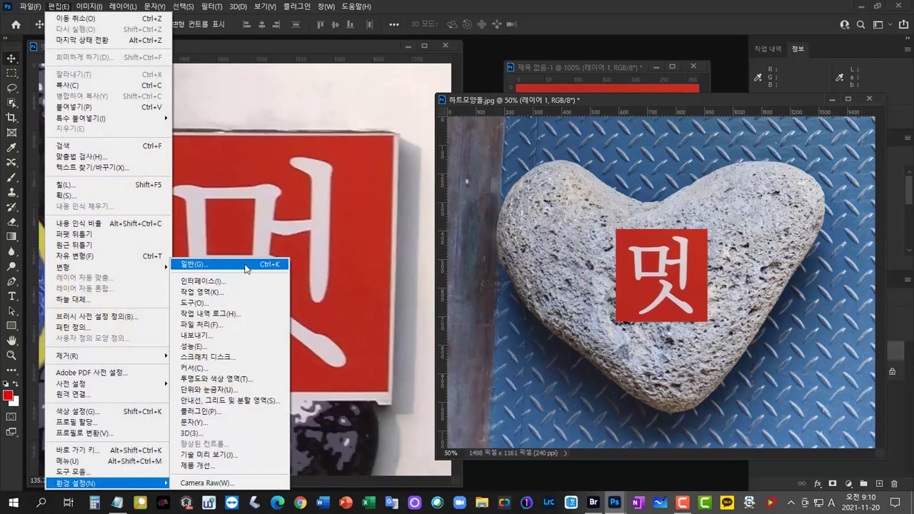
{"action": "left_click", "coordinate": [244, 263]}
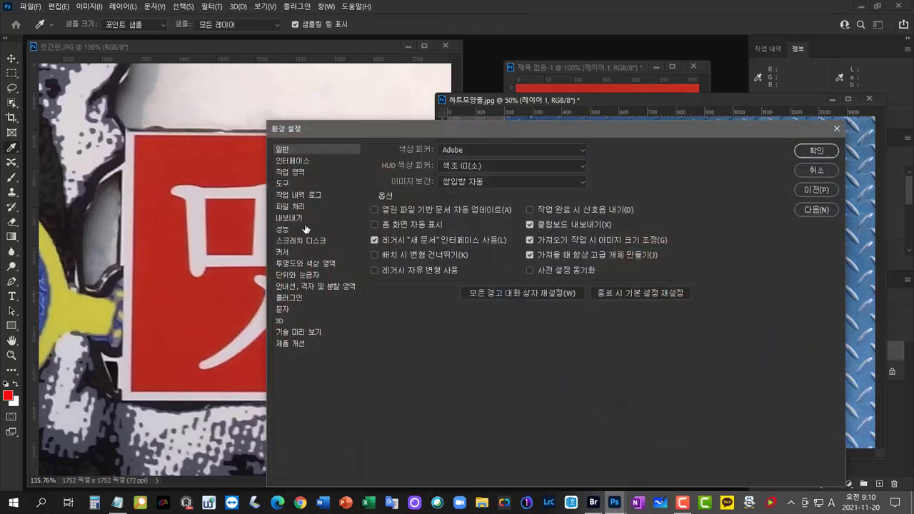
{"action": "left_click", "coordinate": [301, 162]}
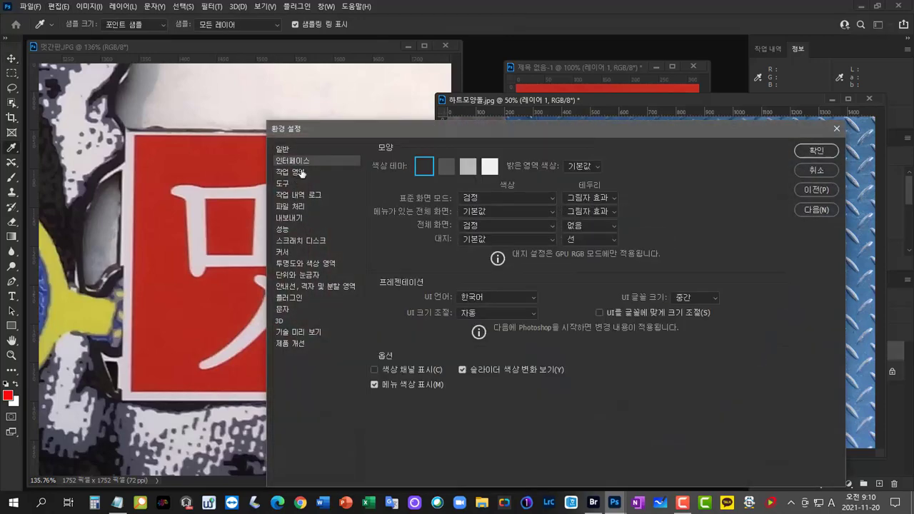
{"action": "left_click", "coordinate": [300, 172]}
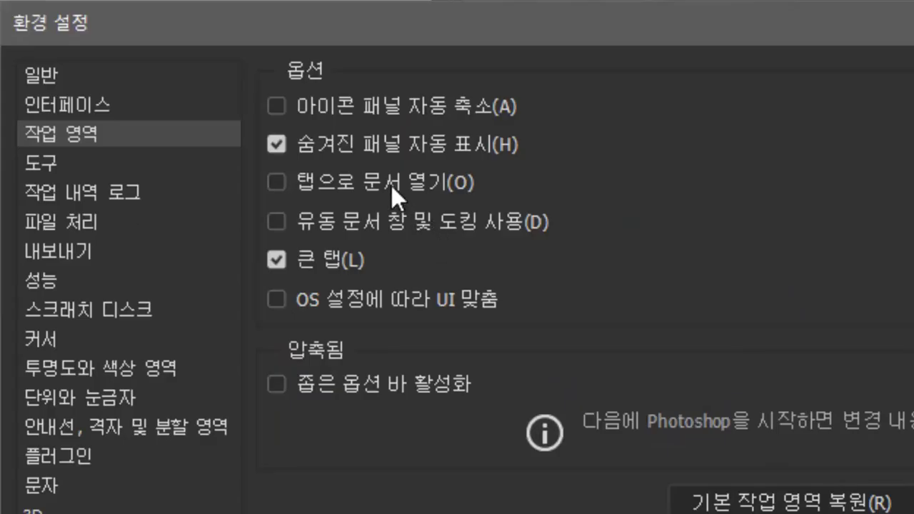
{"action": "left_click", "coordinate": [391, 186]}
{"action": "left_click", "coordinate": [434, 228]}
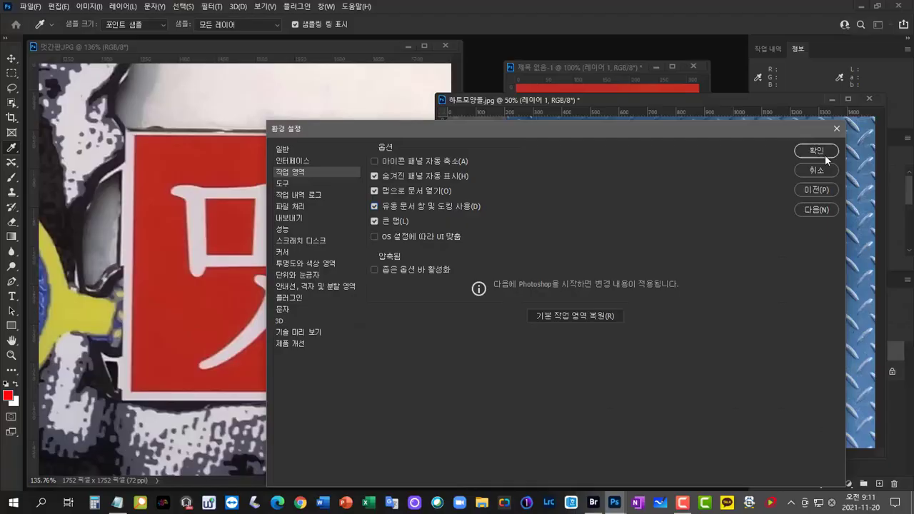
{"action": "left_click", "coordinate": [823, 154]}
Dock the 멋간판.JPG, 하트모양돌.jpg and untitled document windows together as tabs
{"action": "left_click_drag", "start_coordinate": [322, 41], "coordinate": [320, 36]}
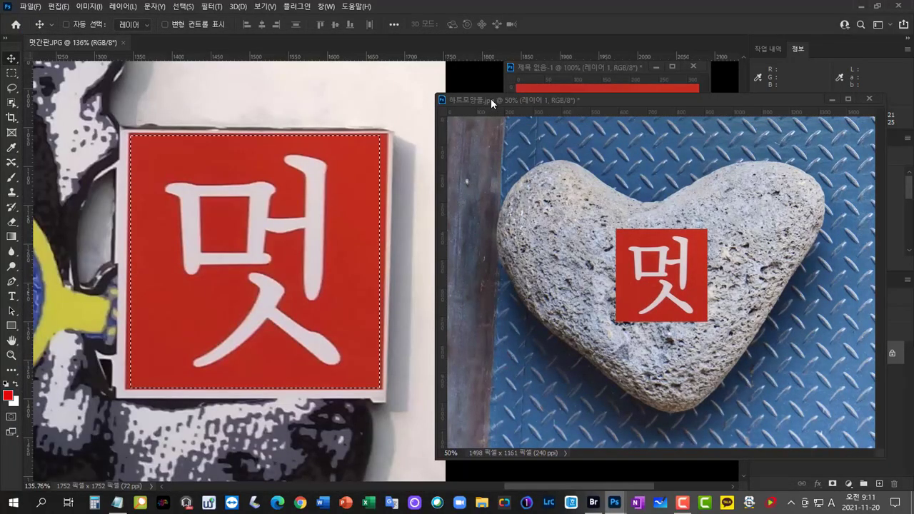
{"action": "left_click_drag", "start_coordinate": [491, 98], "coordinate": [469, 44]}
{"action": "left_click_drag", "start_coordinate": [539, 66], "coordinate": [500, 46]}
Move a second copy of the selected sign from 멋간판.JPG into 하트모양돌.jpg, over the heart stone's upper-left edge
{"action": "left_click", "coordinate": [112, 43]}
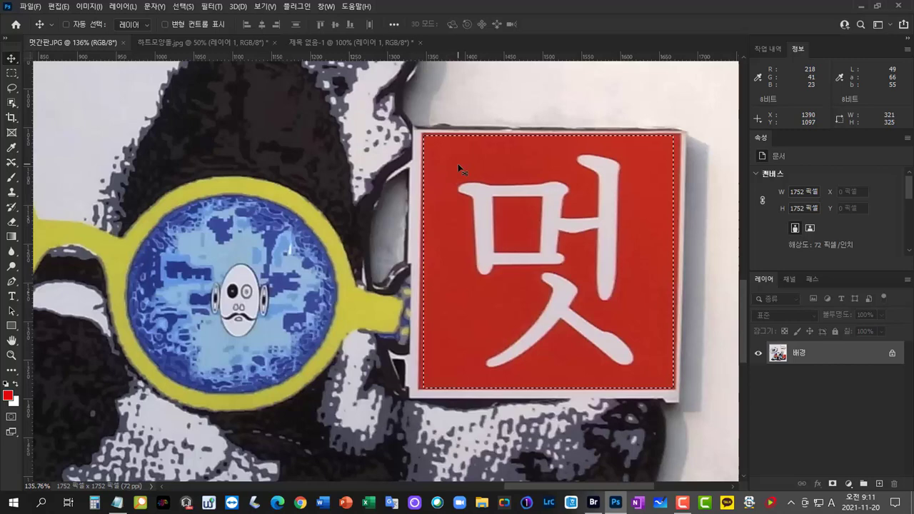
{"action": "left_click_drag", "start_coordinate": [459, 168], "coordinate": [223, 45]}
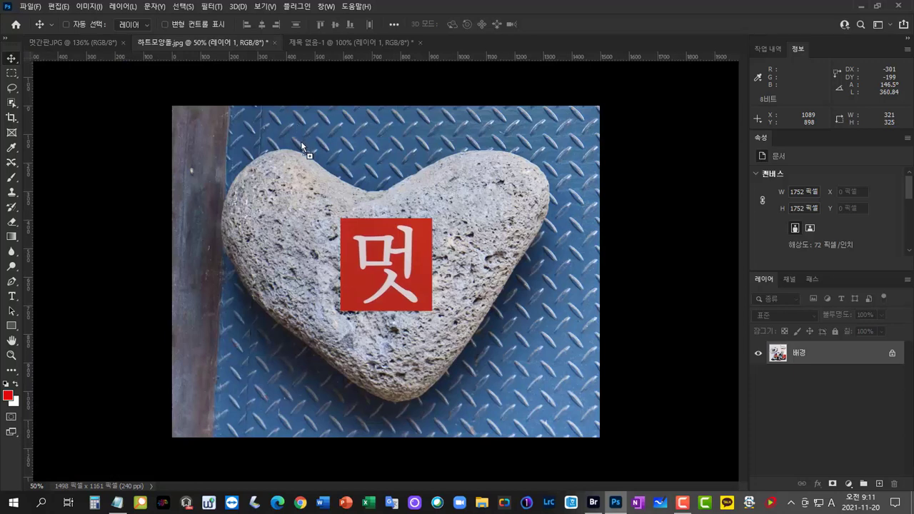
{"action": "left_click_drag", "start_coordinate": [267, 229], "coordinate": [254, 215]}
Copy the selected sign from 멋간판.JPG, paste it into 하트모양돌.jpg, and hide layers 레이어 2 and 레이어 1
{"action": "left_click", "coordinate": [83, 43]}
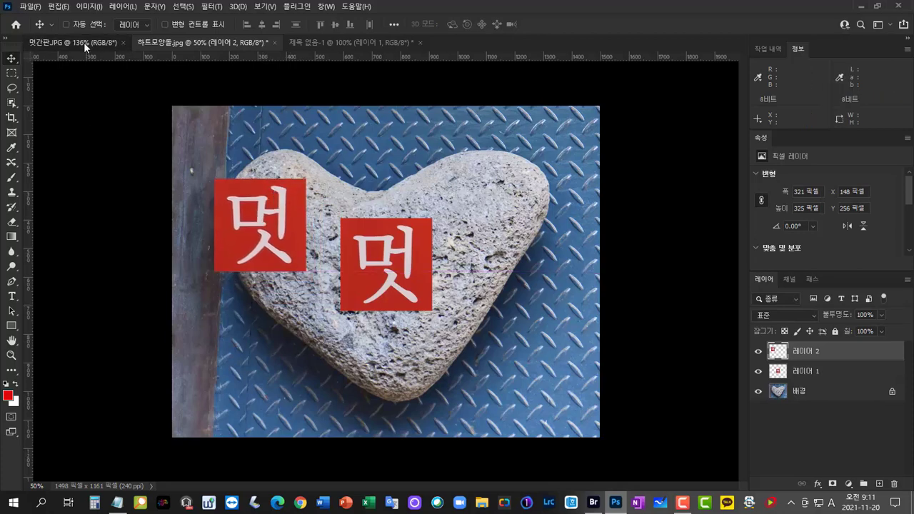
{"action": "key", "text": "ctrl+c"}
{"action": "left_click", "coordinate": [162, 42]}
{"action": "key", "text": "ctrl+v"}
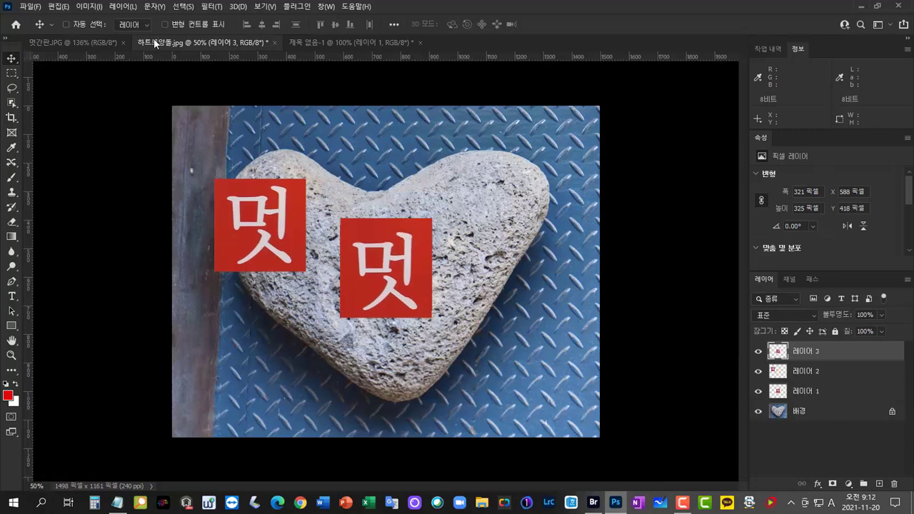
{"action": "left_click_drag", "start_coordinate": [759, 371], "coordinate": [758, 391]}
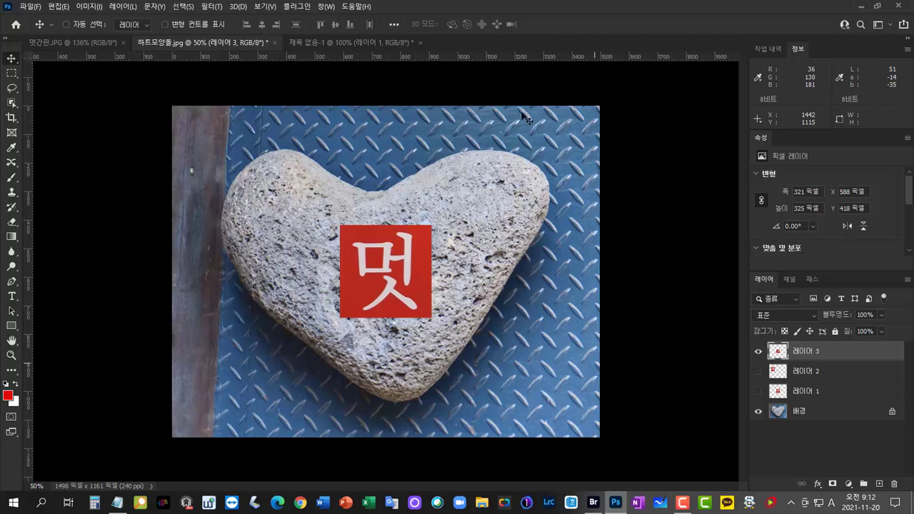
Move another copy of the selected sign onto the stone's upper-left part in 하트모양돌.jpg and delete that new layer
{"action": "left_click", "coordinate": [92, 44]}
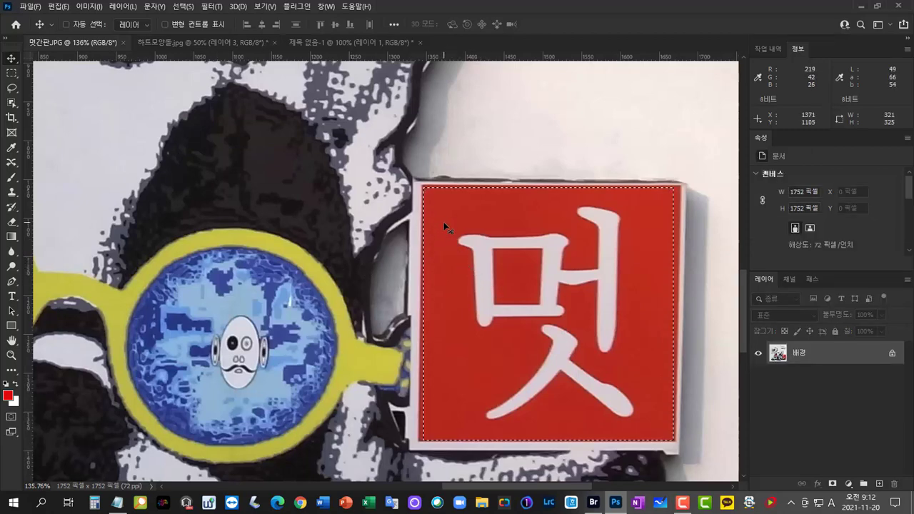
{"action": "left_click_drag", "start_coordinate": [444, 221], "coordinate": [253, 199]}
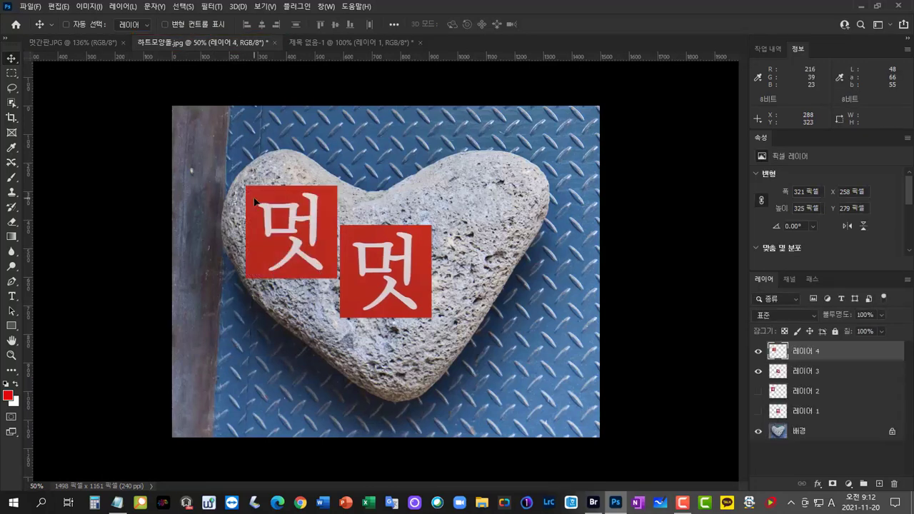
{"action": "left_click_drag", "start_coordinate": [846, 357], "coordinate": [897, 484]}
In 멋간판.JPG, copy the selected sign to a new layer and hide the background layer
{"action": "key", "text": "ctrl+shift+Tab"}
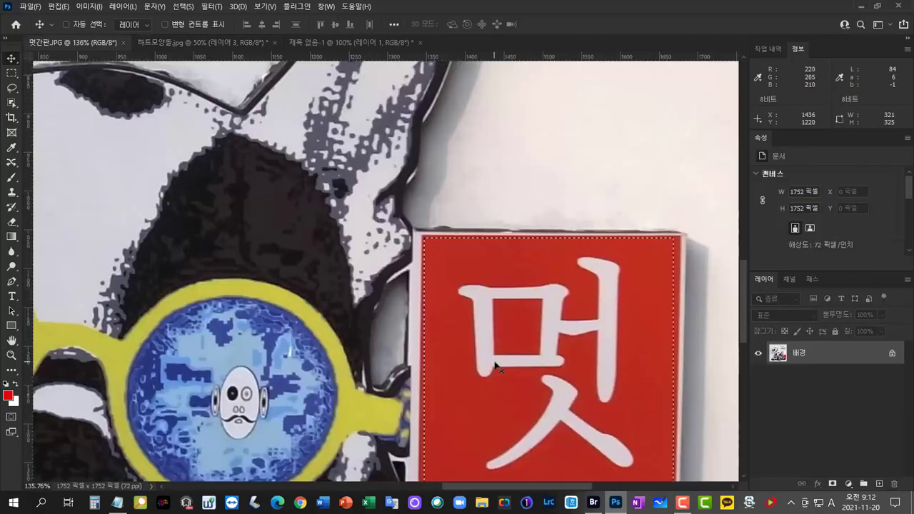
{"action": "left_click_drag", "start_coordinate": [521, 364], "coordinate": [432, 291]}
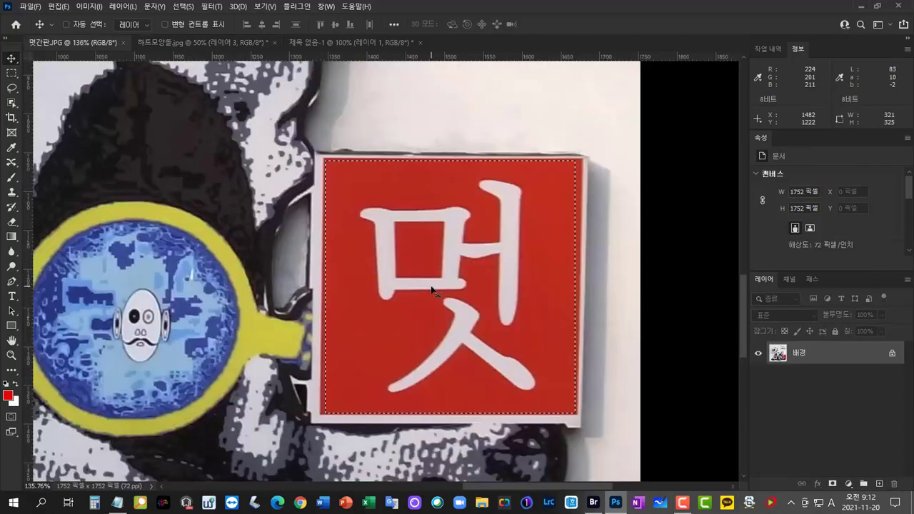
{"action": "key", "text": "ctrl+j"}
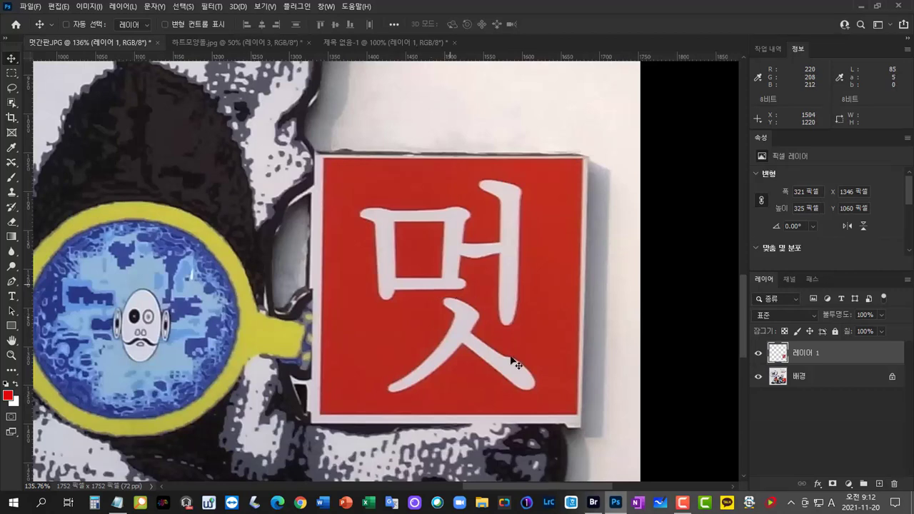
{"action": "left_click", "coordinate": [758, 377]}
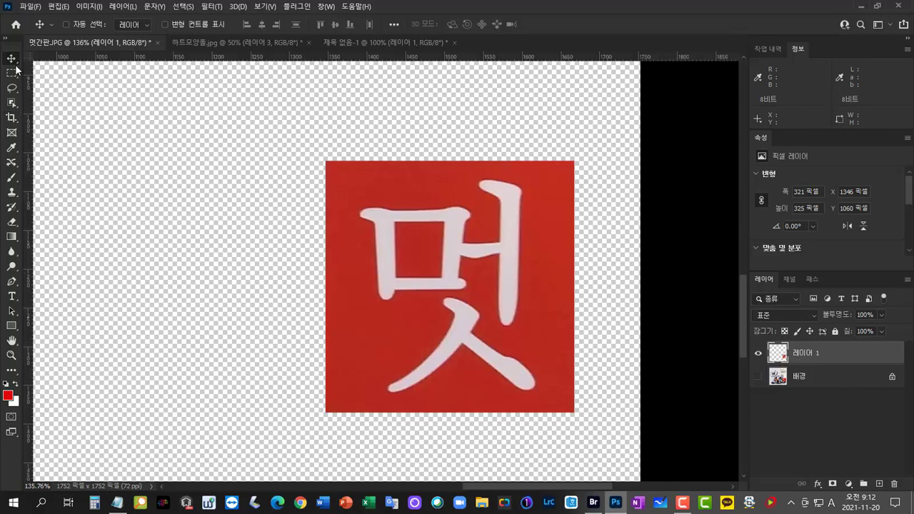
Move a copy of the sign layer onto the stone's upper-right edge in 하트모양돌.jpg and hide 레이어 3 and 레이어 4
{"action": "left_click_drag", "start_coordinate": [419, 212], "coordinate": [511, 195]}
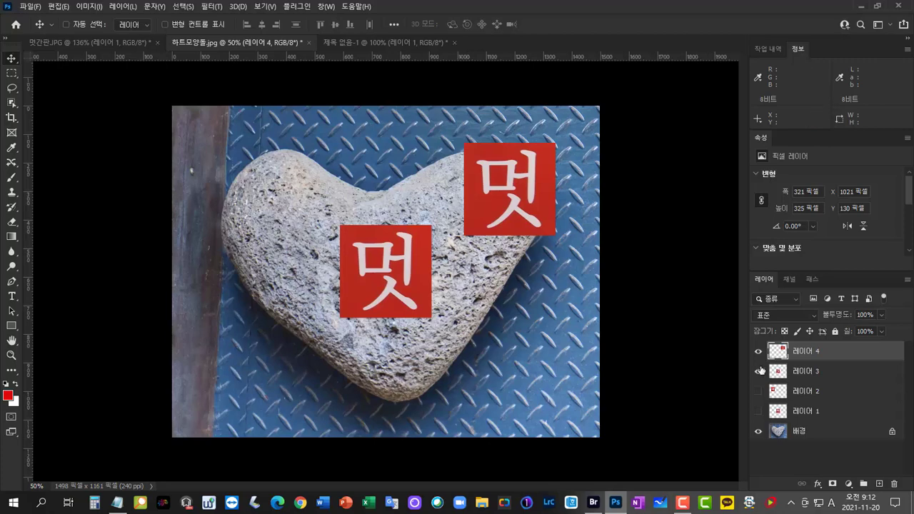
{"action": "left_click_drag", "start_coordinate": [758, 368], "coordinate": [756, 347]}
Move another copy of the sign layer from 멋간판.JPG into 하트모양돌.jpg, placing it at the exact centre of the canvas
{"action": "left_click", "coordinate": [133, 43]}
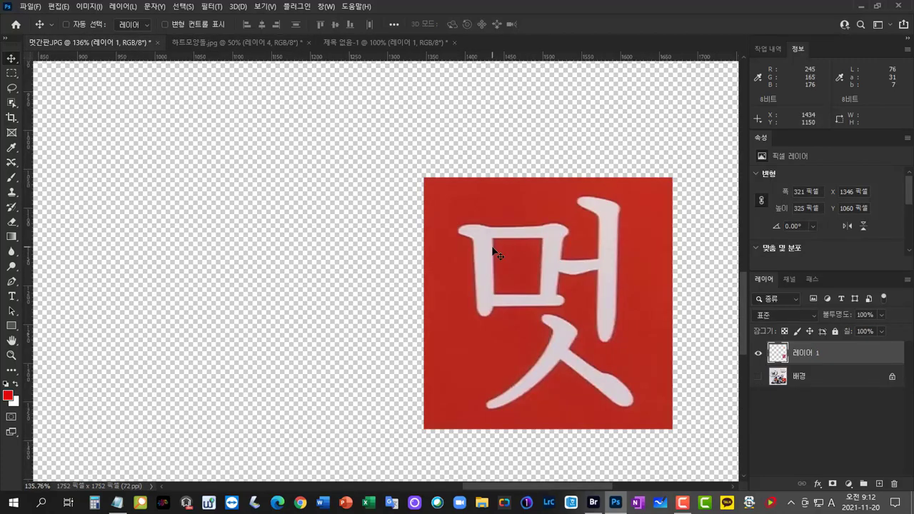
{"action": "left_click_drag", "start_coordinate": [493, 249], "coordinate": [327, 307]}
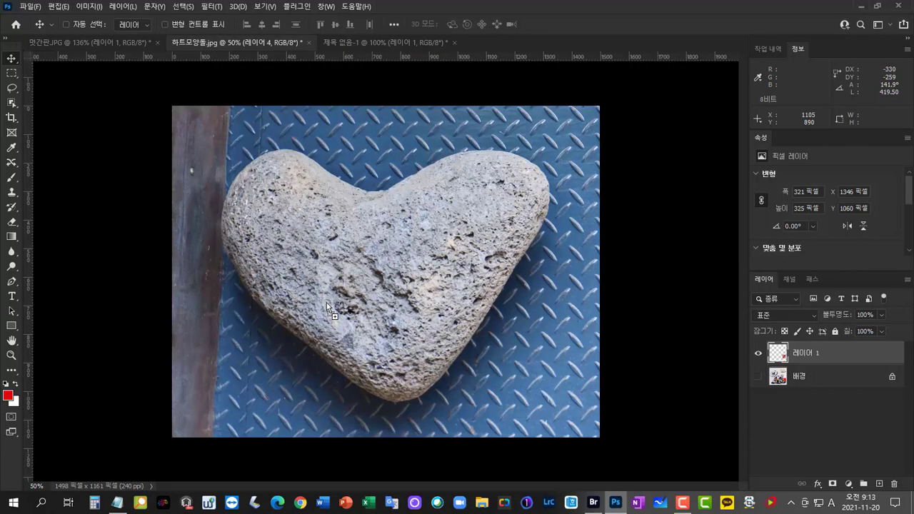
{"action": "left_click_drag", "start_coordinate": [327, 308], "coordinate": [327, 307]}
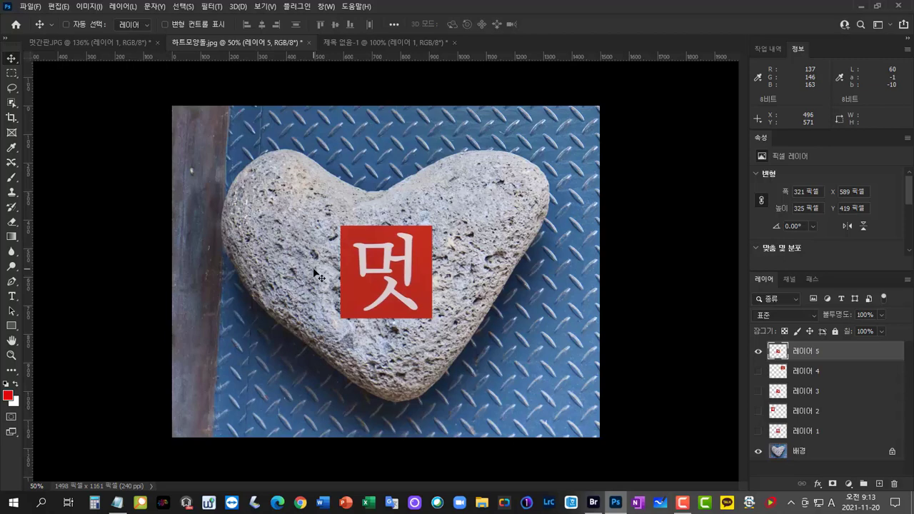
Float the 하트모양돌.jpg and 멋간판.JPG documents in separate windows and reduce 멋간판.JPG to 25% view
{"action": "left_click_drag", "start_coordinate": [207, 43], "coordinate": [248, 89]}
{"action": "left_click_drag", "start_coordinate": [121, 40], "coordinate": [133, 89]}
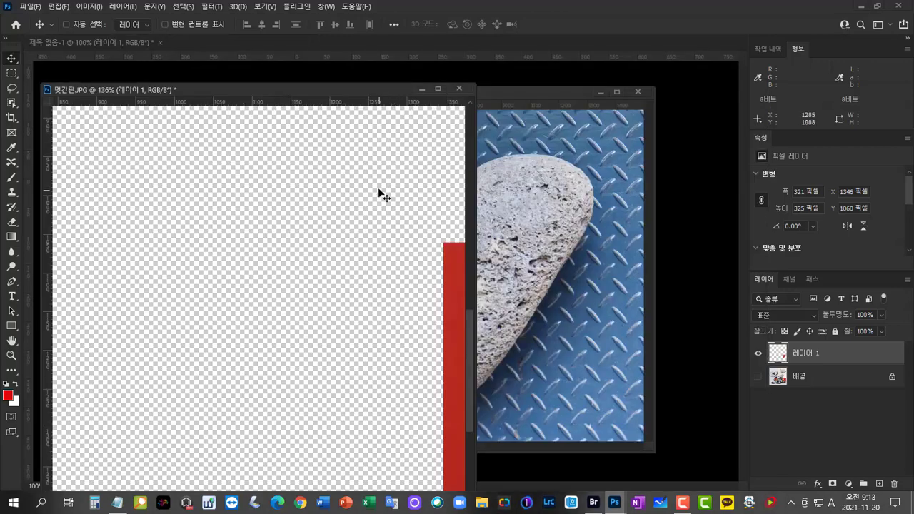
{"action": "key", "text": "ctrl+1"}
{"action": "key", "text": "ctrl+minus"}
{"action": "key", "text": "ctrl+minus"}
{"action": "key", "text": "ctrl+minus"}
{"action": "key", "text": "ctrl+minus"}
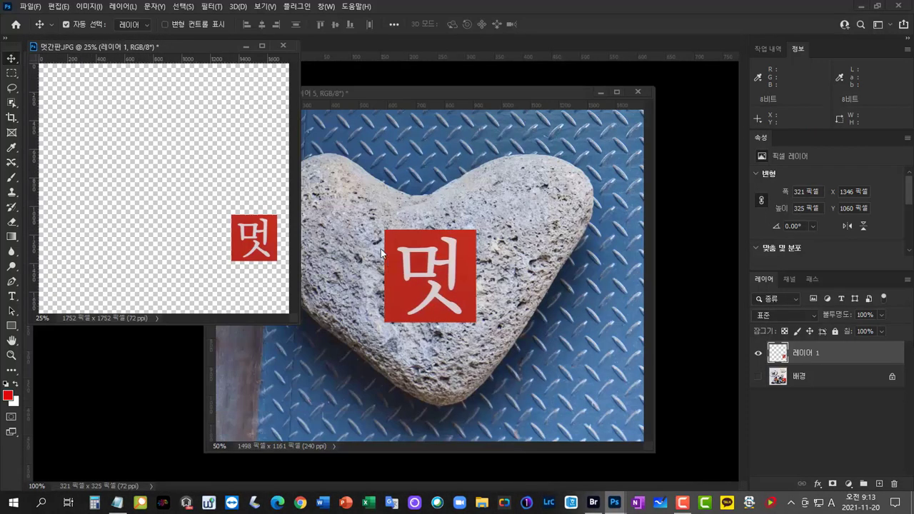
Reduce 하트모양돌.jpg to 33.3% view and place its window beside 멋간판.JPG
{"action": "left_click", "coordinate": [400, 103]}
{"action": "key", "text": "ctrl+minus"}
{"action": "left_click_drag", "start_coordinate": [438, 89], "coordinate": [505, 59]}
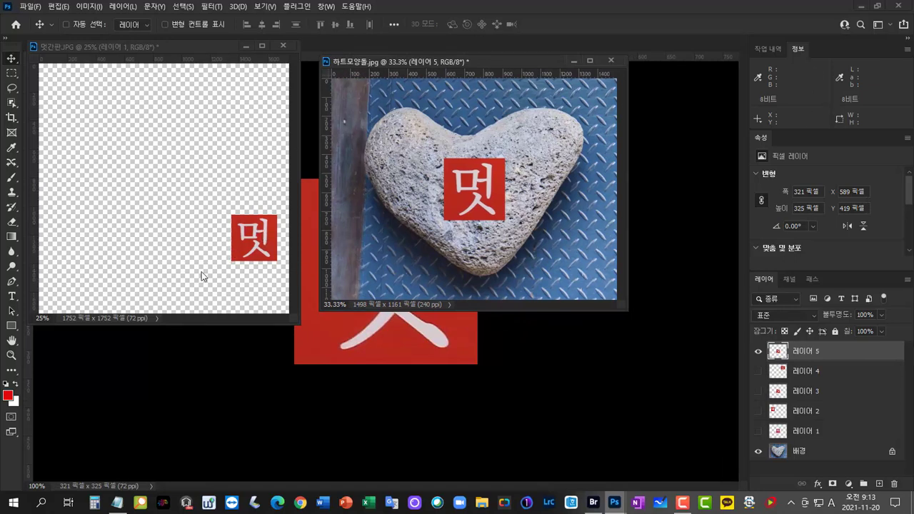
Move a copy of the sign layer from the floating 멋간판.JPG window onto the stone's left edge in 하트모양돌.jpg
{"action": "left_click", "coordinate": [206, 239]}
{"action": "left_click_drag", "start_coordinate": [255, 245], "coordinate": [381, 171]}
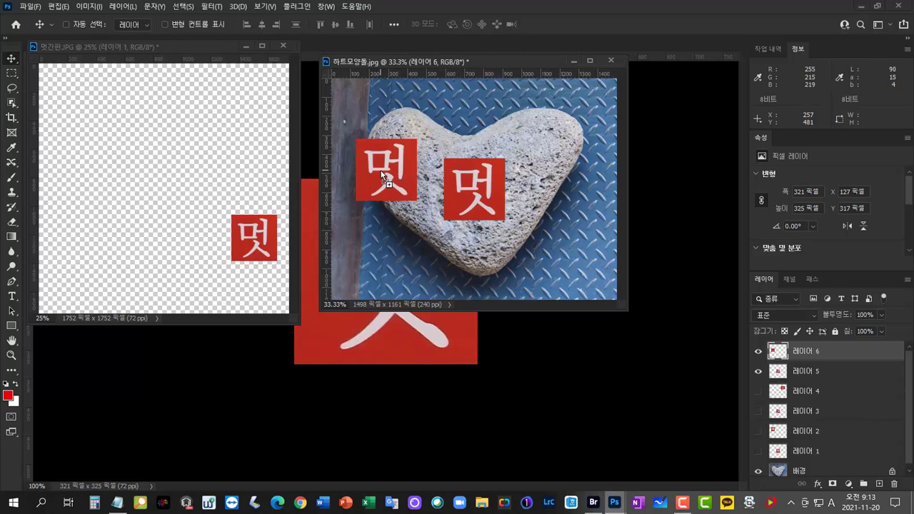
In 멋간판.JPG, show only the background layer and select the red sign with the Rectangular Marquee, about 311 by 314 px
{"action": "left_click", "coordinate": [261, 106]}
{"action": "key", "text": "alt+["}
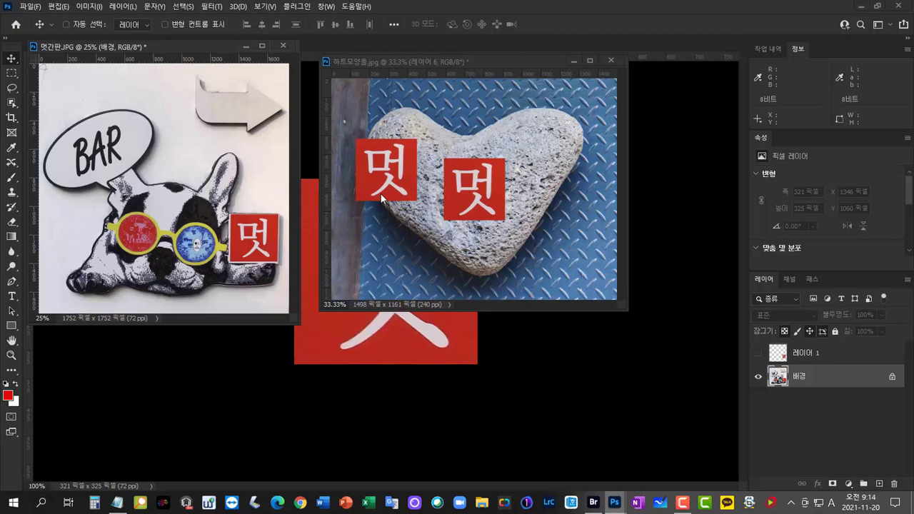
{"action": "key", "text": "ctrl+plus"}
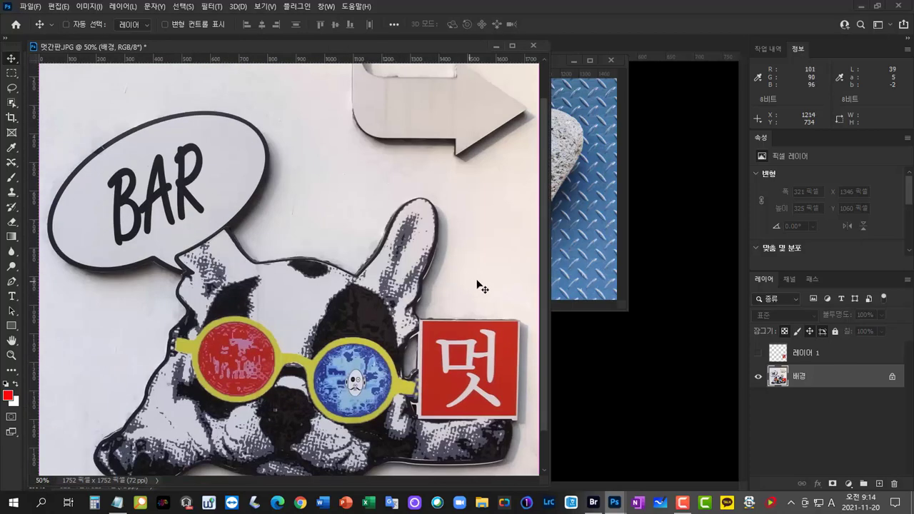
{"action": "key", "text": "ctrl+plus"}
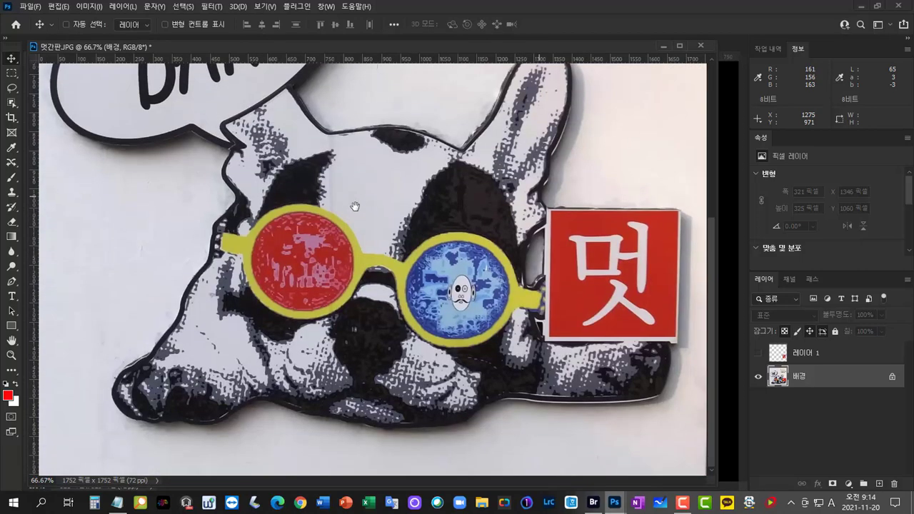
{"action": "left_click", "coordinate": [10, 75]}
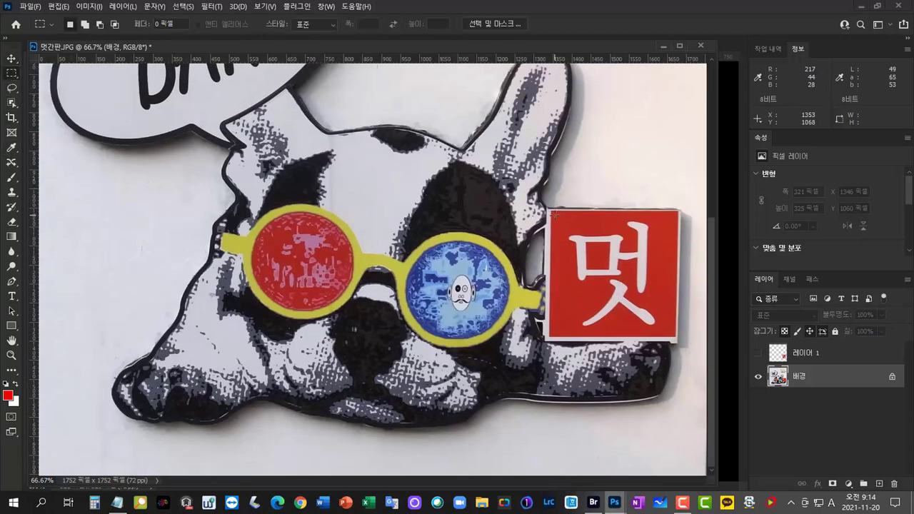
{"action": "left_click_drag", "start_coordinate": [555, 214], "coordinate": [675, 335]}
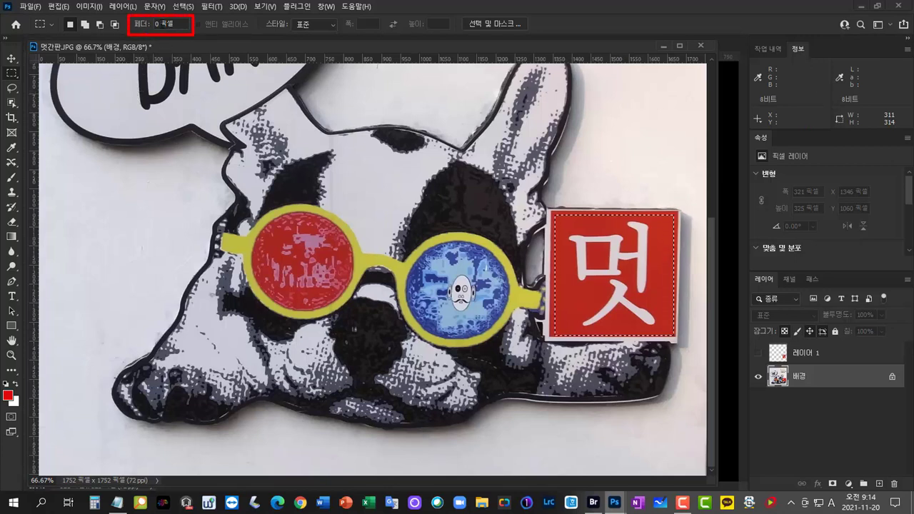
{"action": "left_click", "coordinate": [159, 23]}
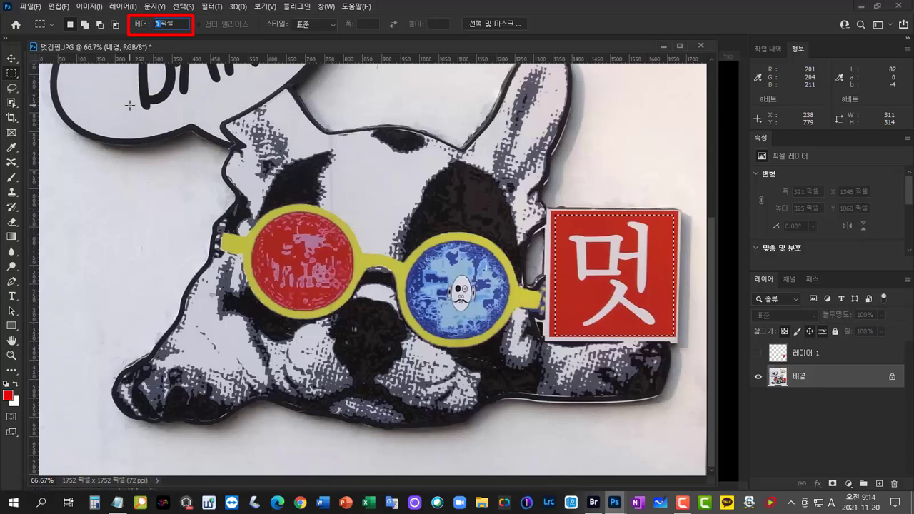
{"action": "type", "text": "30"}
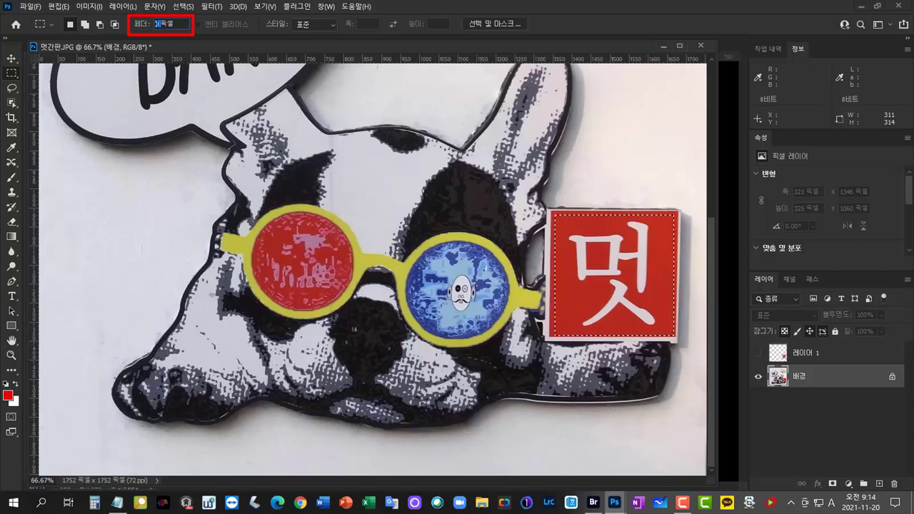
{"action": "left_click", "coordinate": [183, 7]}
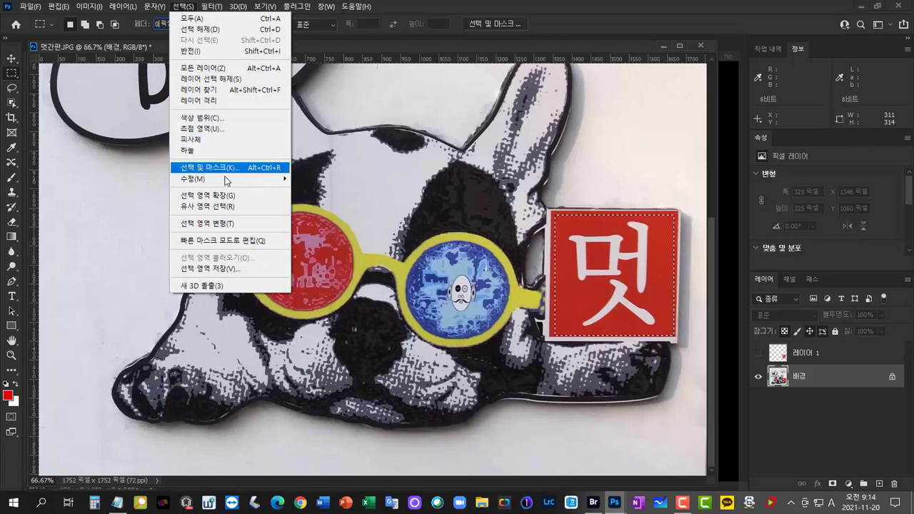
{"action": "mouse_move", "coordinate": [226, 180]}
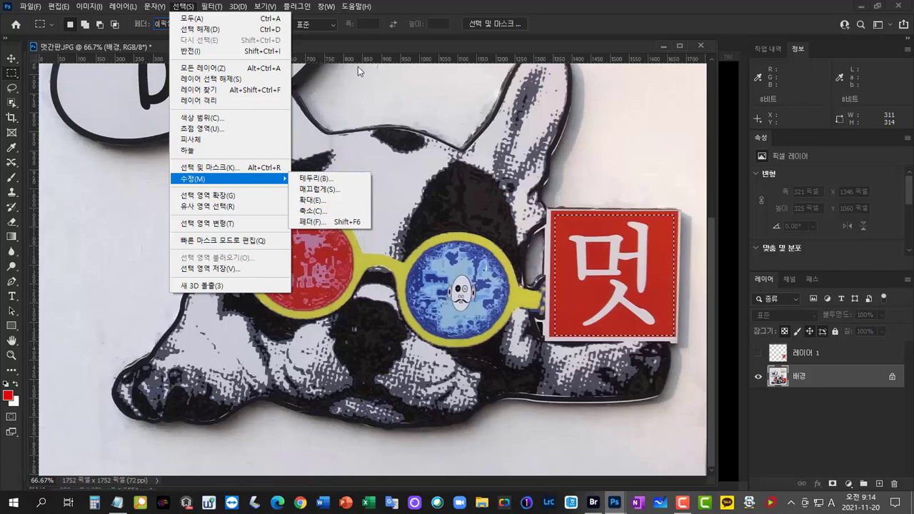
{"action": "left_click", "coordinate": [280, 39]}
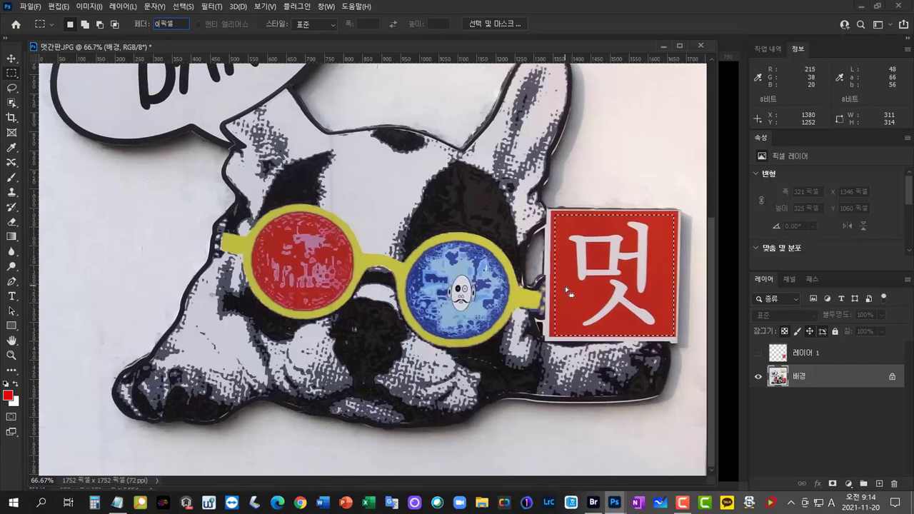
Set the marquee feather to 5 px, drop the old selection and reselect the red sign, about 330 by 332 px
{"action": "left_click_drag", "start_coordinate": [156, 27], "coordinate": [136, 61]}
{"action": "type", "text": "5"}
{"action": "key", "text": "Return"}
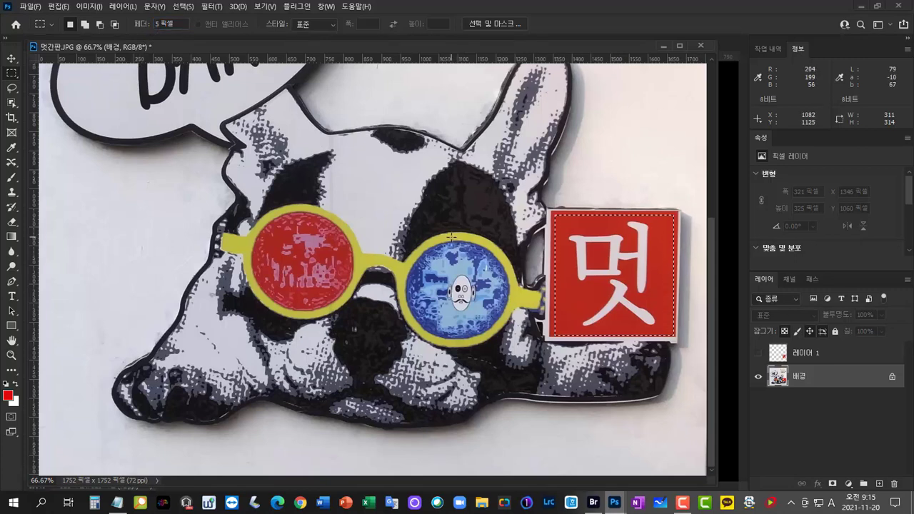
{"action": "key", "text": "ctrl+d"}
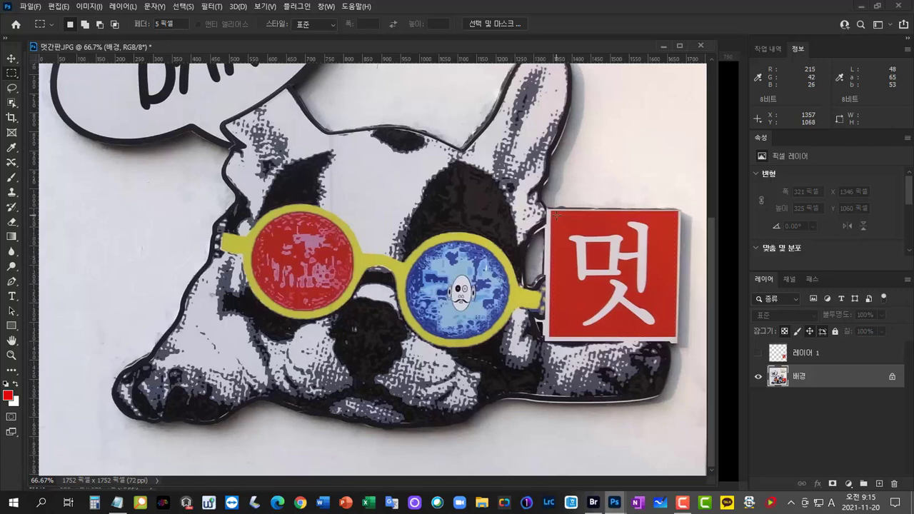
{"action": "left_click_drag", "start_coordinate": [558, 217], "coordinate": [673, 337]}
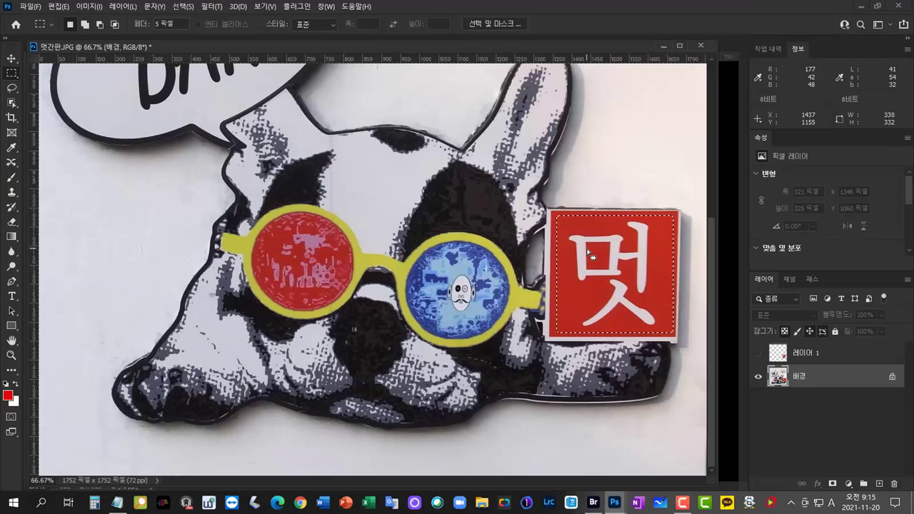
Paste the feathered sign into a new 330 by 332 px document and close that document without saving
{"action": "key", "text": "ctrl+n"}
{"action": "key", "text": "Return"}
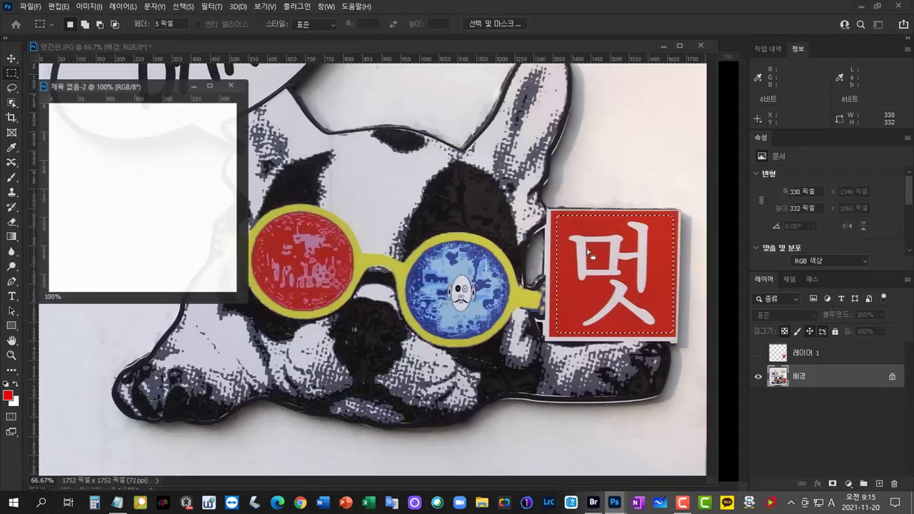
{"action": "key", "text": "ctrl+v"}
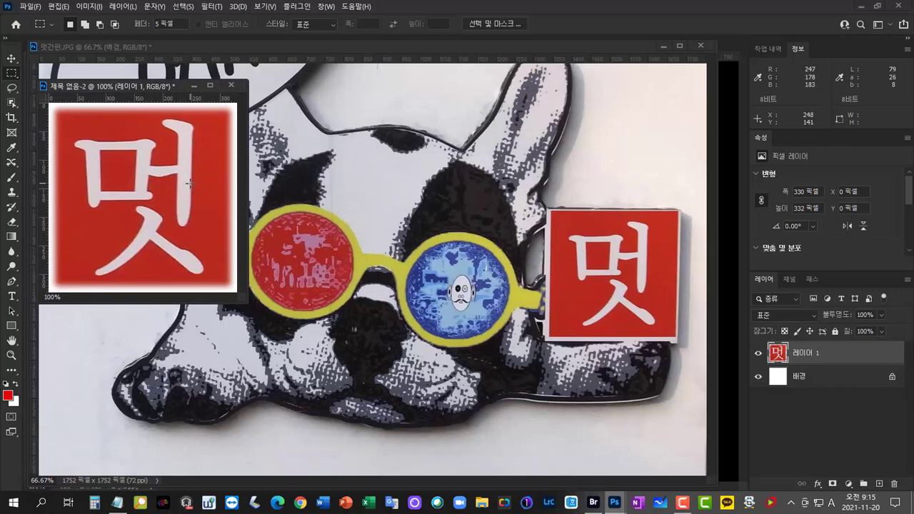
{"action": "left_click", "coordinate": [238, 87]}
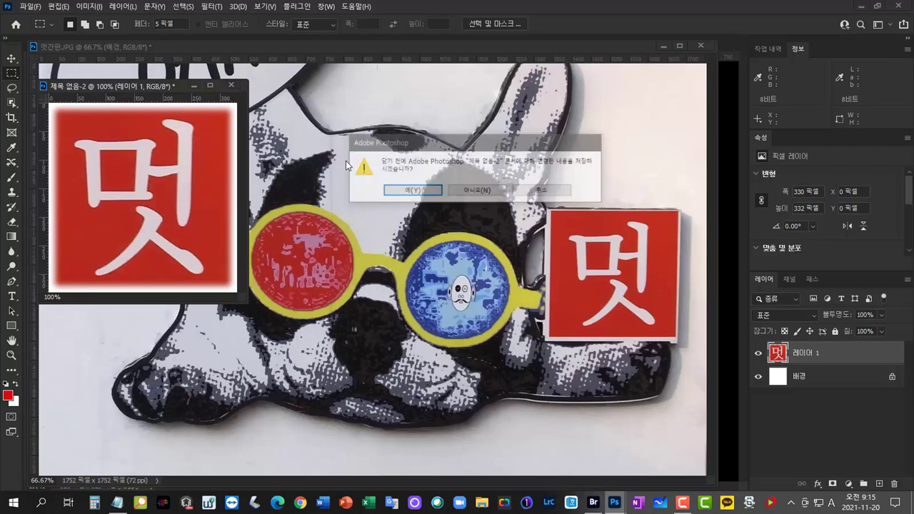
{"action": "left_click", "coordinate": [478, 194]}
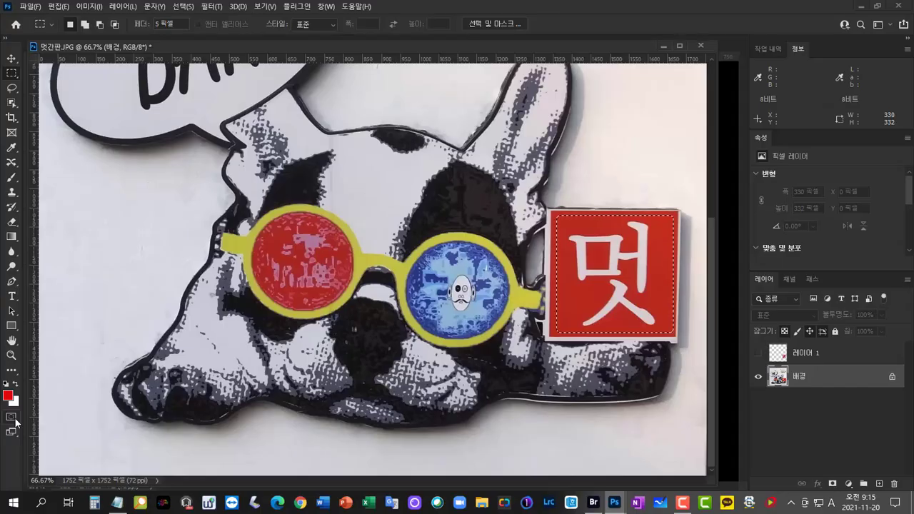
Preview the feathered selection in Quick Mask mode and set the Quick Mask options to colour the selected areas
{"action": "left_click", "coordinate": [38, 404]}
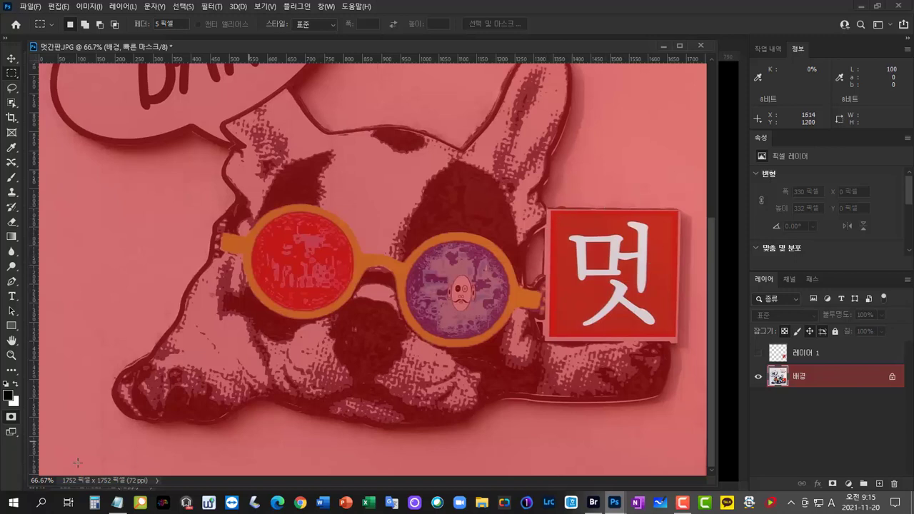
{"action": "double_click", "coordinate": [12, 419]}
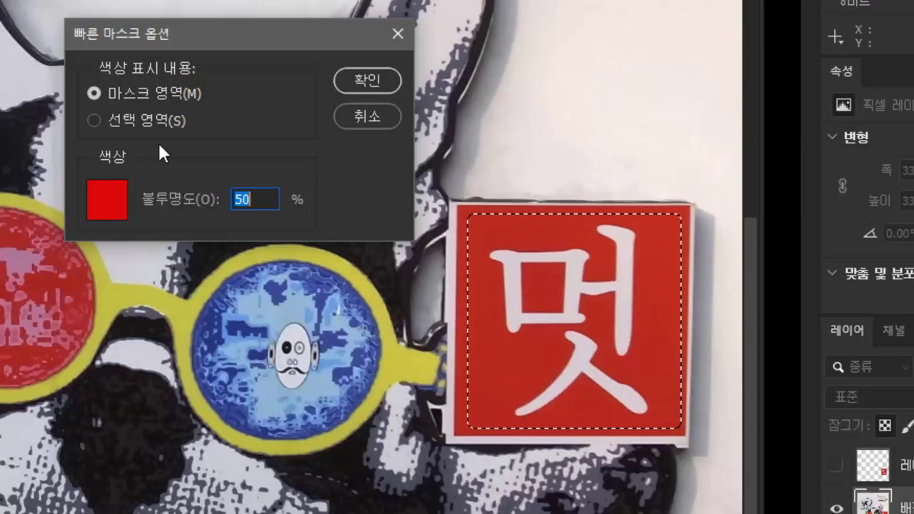
{"action": "left_click", "coordinate": [161, 121]}
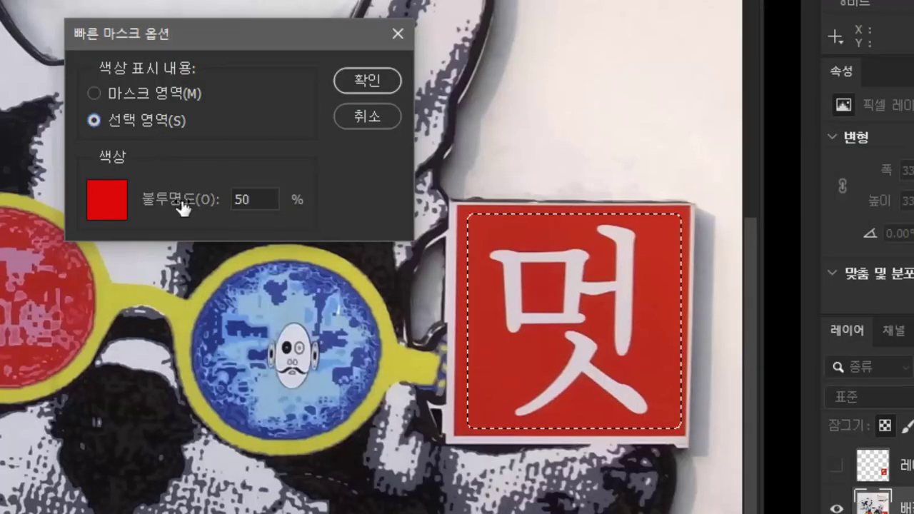
Set the Quick Mask overlay colour to blue 002aff and apply the options
{"action": "left_click", "coordinate": [111, 203]}
{"action": "left_click_drag", "start_coordinate": [755, 157], "coordinate": [240, 271]}
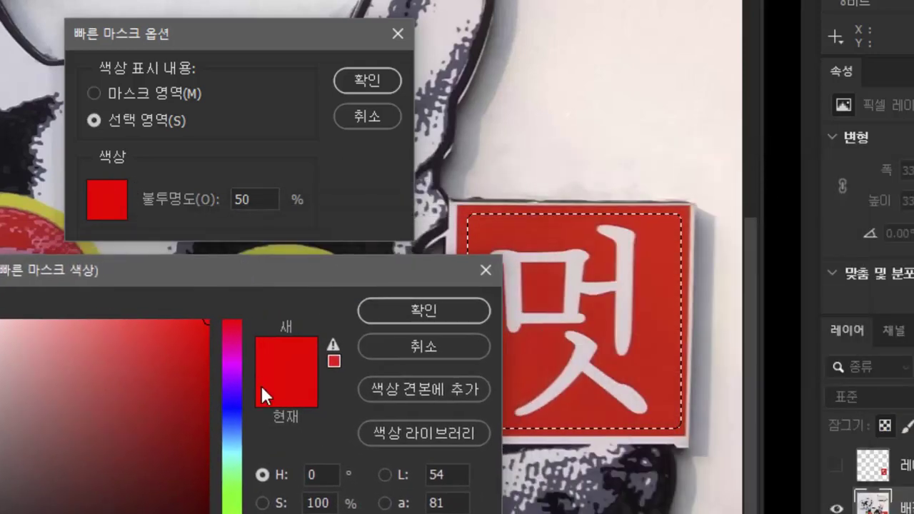
{"action": "left_click_drag", "start_coordinate": [236, 408], "coordinate": [237, 415]}
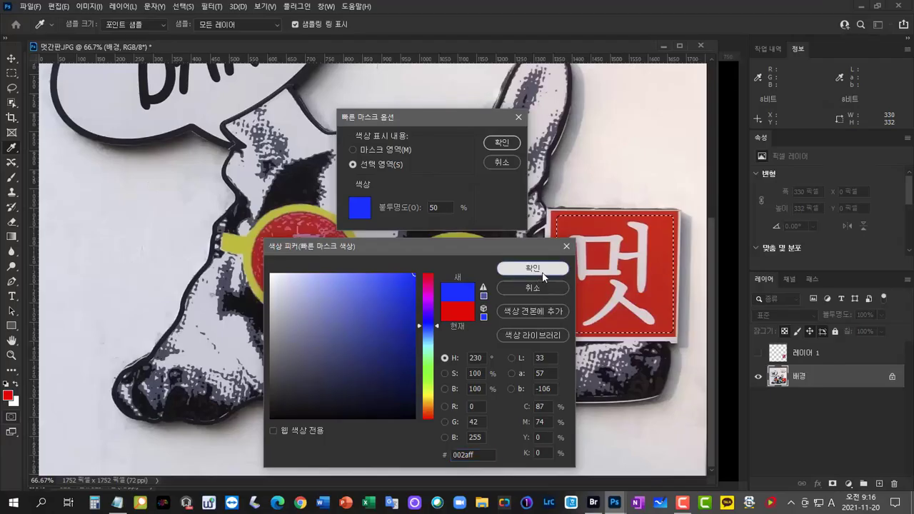
{"action": "left_click", "coordinate": [542, 272]}
{"action": "left_click", "coordinate": [502, 142]}
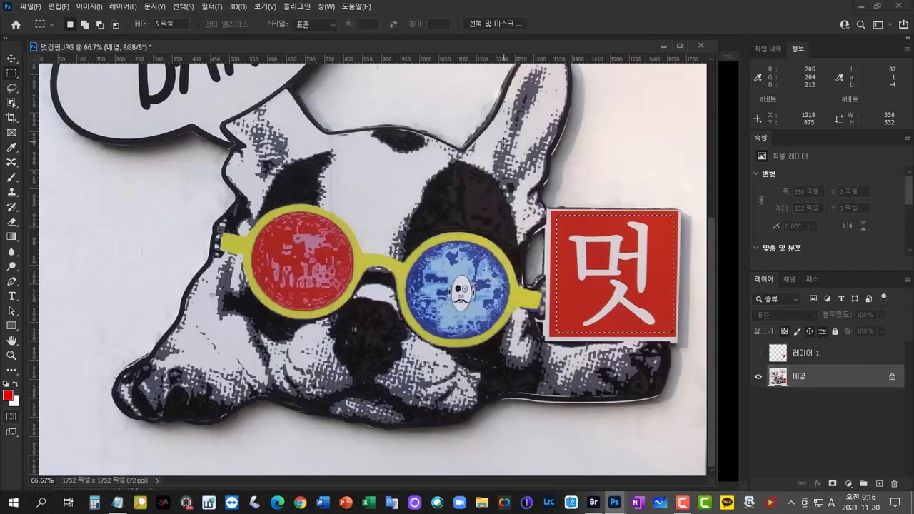
Check the feathered red sign selection with the blue Quick Mask overlay and drop the selection
{"action": "left_click", "coordinate": [11, 418]}
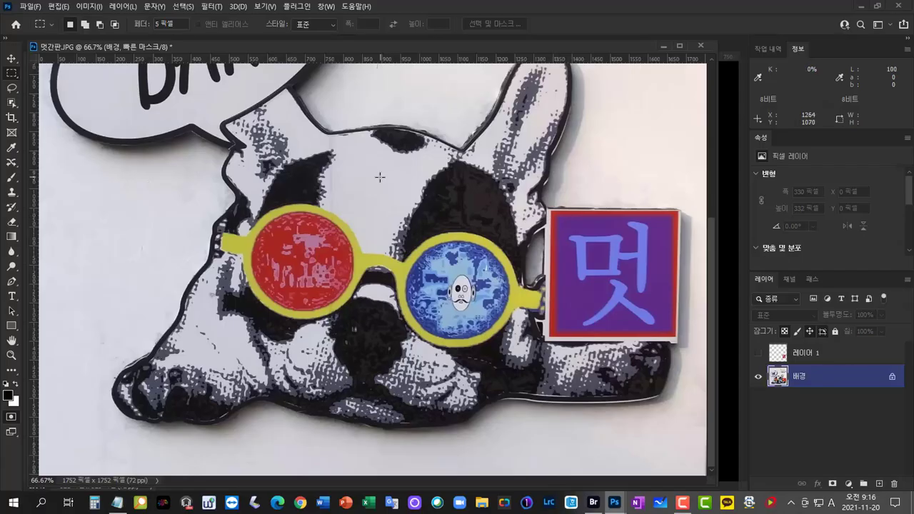
{"action": "left_click", "coordinate": [11, 416]}
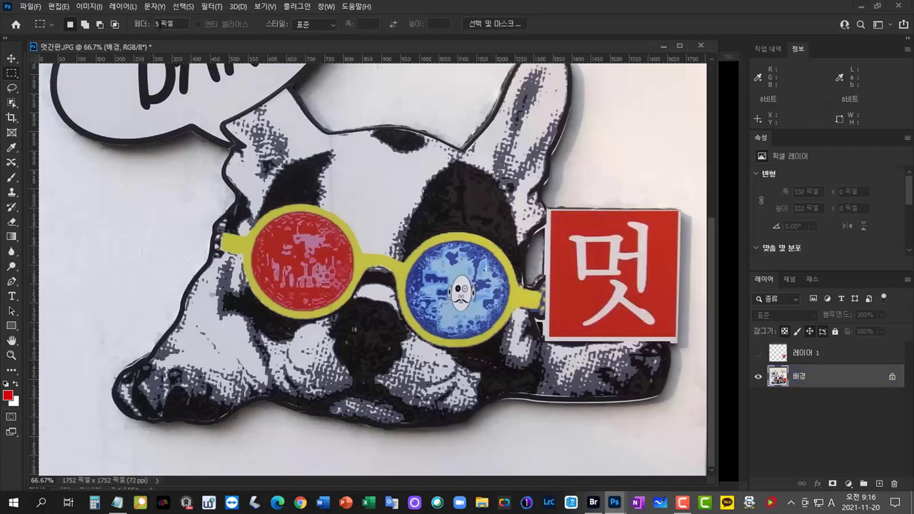
Set the marquee feather to 0 px, select an area about 379 by 401 px over the red lens, and preview it in Quick Mask mode
{"action": "left_click", "coordinate": [133, 24]}
{"action": "type", "text": "0"}
{"action": "left_click_drag", "start_coordinate": [170, 201], "coordinate": [314, 354]}
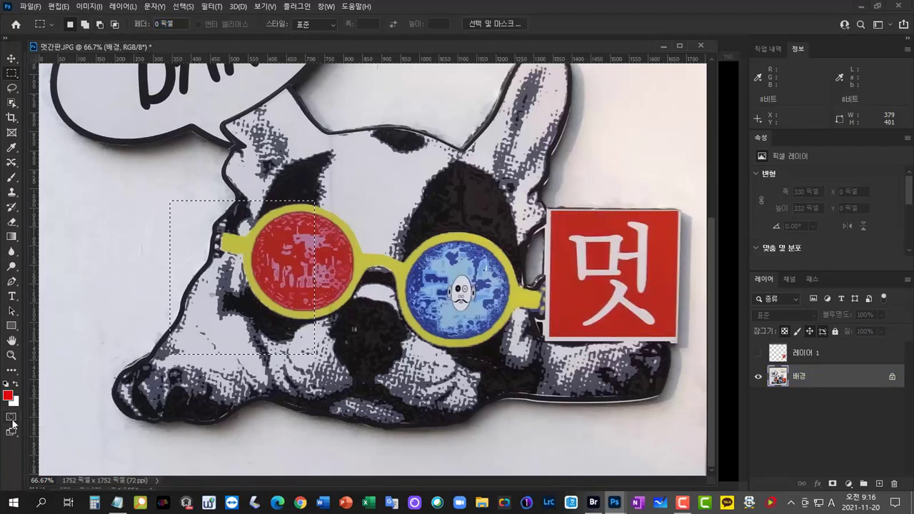
{"action": "left_click", "coordinate": [11, 418]}
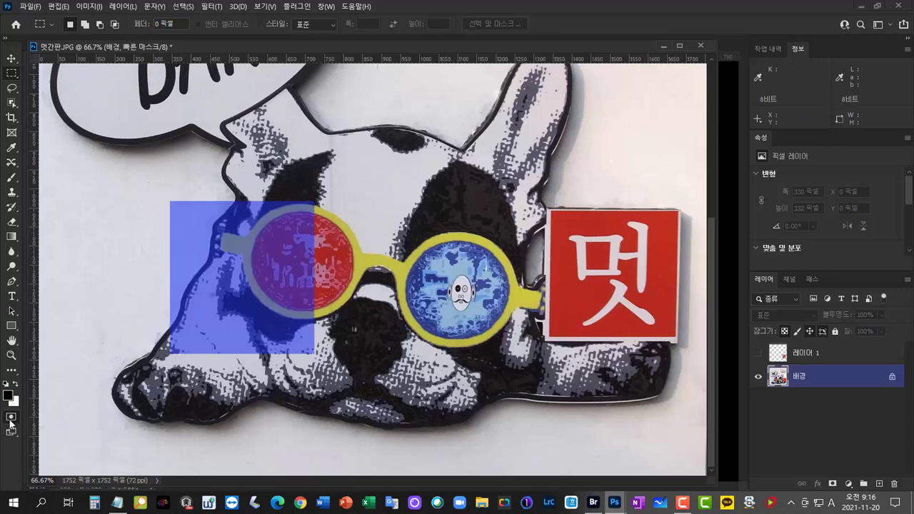
{"action": "left_click", "coordinate": [11, 418]}
Set the feather to 5 px, add a second rectangle over the blue lens, compare both edges in Quick Mask mode and deselect
{"action": "left_click", "coordinate": [131, 25]}
{"action": "type", "text": "5"}
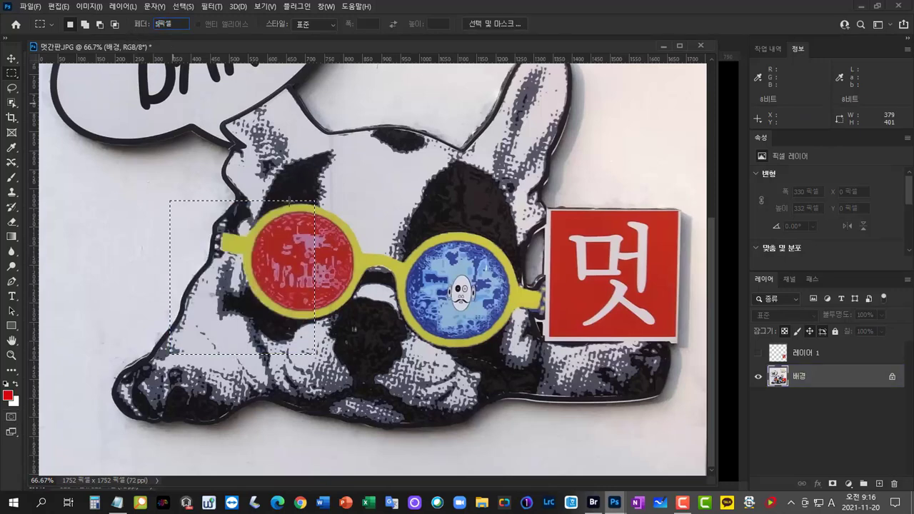
{"action": "left_click_drag", "start_coordinate": [352, 202], "coordinate": [487, 354]}
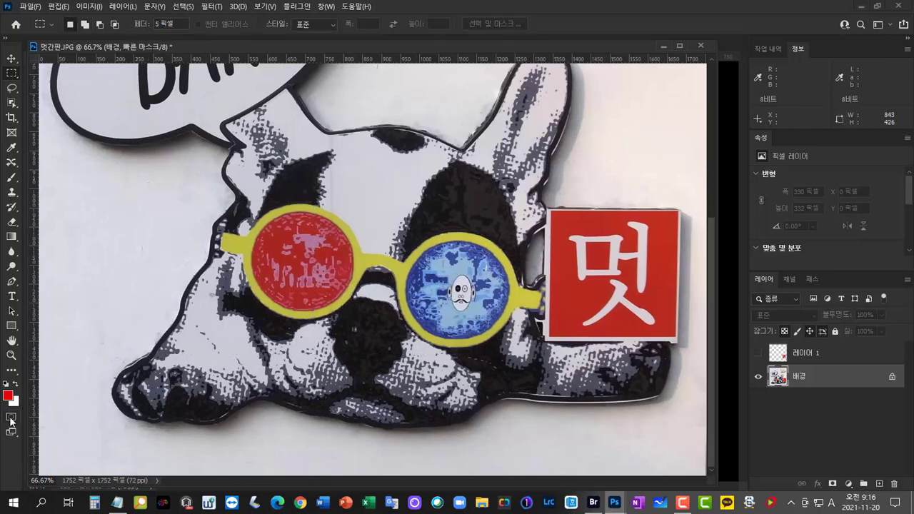
{"action": "left_click", "coordinate": [11, 418]}
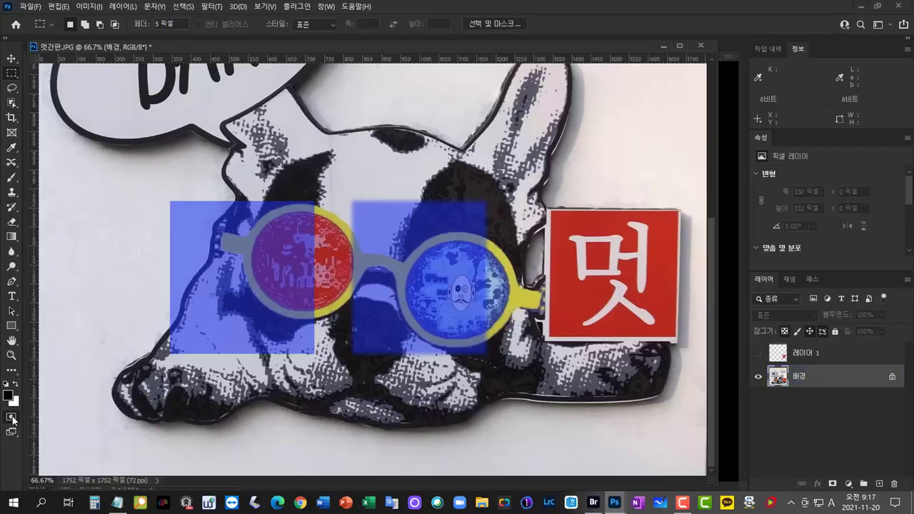
{"action": "left_click", "coordinate": [11, 416]}
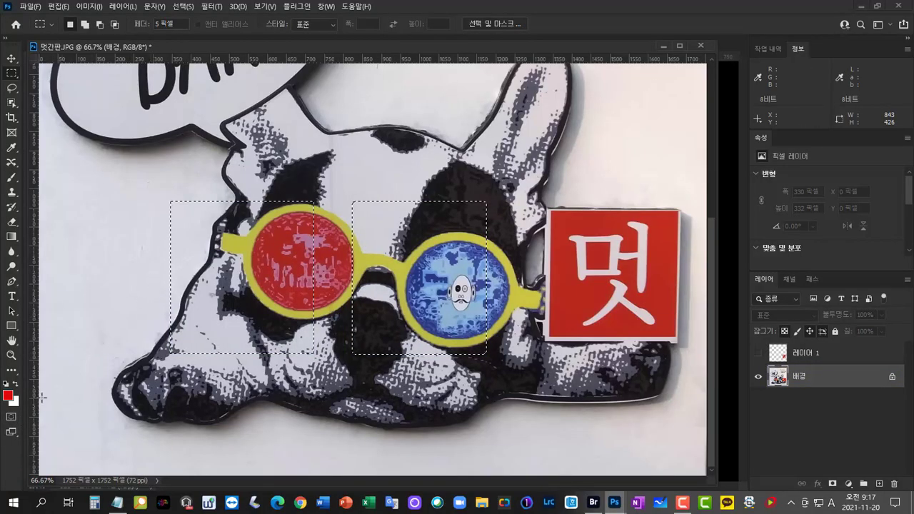
{"action": "left_click", "coordinate": [108, 336]}
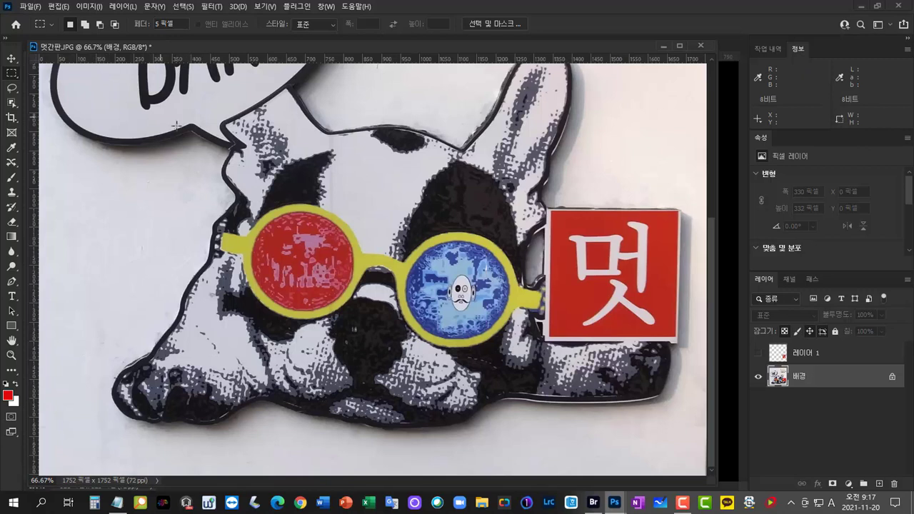
Set the marquee feather to 0 px and select the red sign, about 305 by 311 px
{"action": "left_click_drag", "start_coordinate": [176, 25], "coordinate": [104, 25]}
{"action": "type", "text": "0"}
{"action": "key", "text": "Return"}
{"action": "left_click_drag", "start_coordinate": [555, 214], "coordinate": [676, 335]}
Feather the existing red sign selection with a radius of 5 px
{"action": "left_click", "coordinate": [182, 6]}
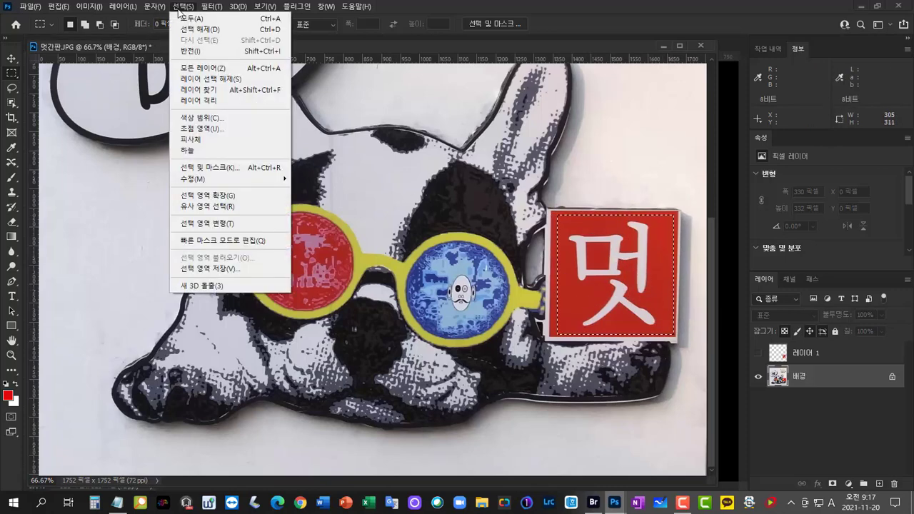
{"action": "mouse_move", "coordinate": [223, 186]}
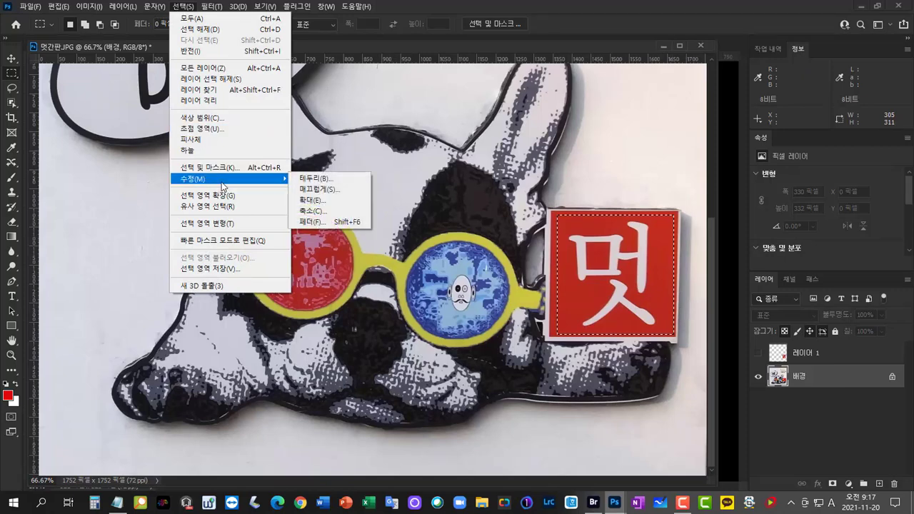
{"action": "left_click", "coordinate": [330, 224]}
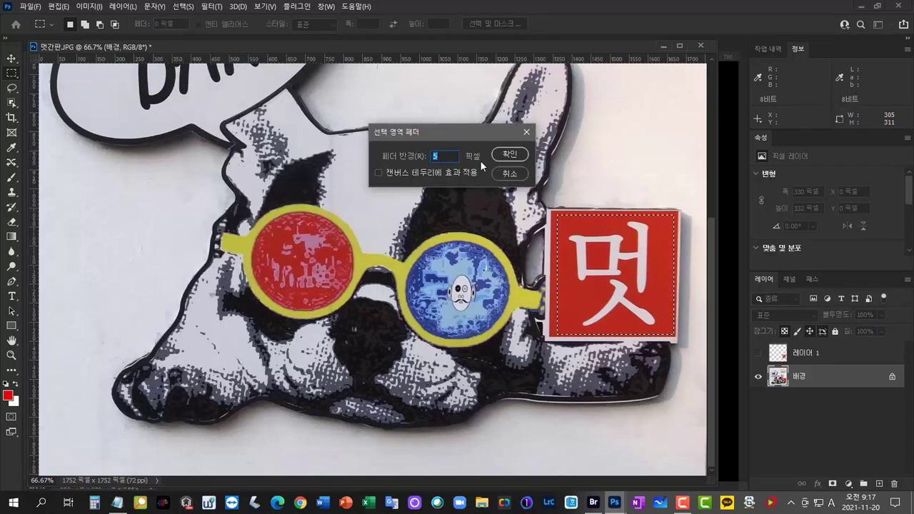
{"action": "left_click", "coordinate": [508, 157]}
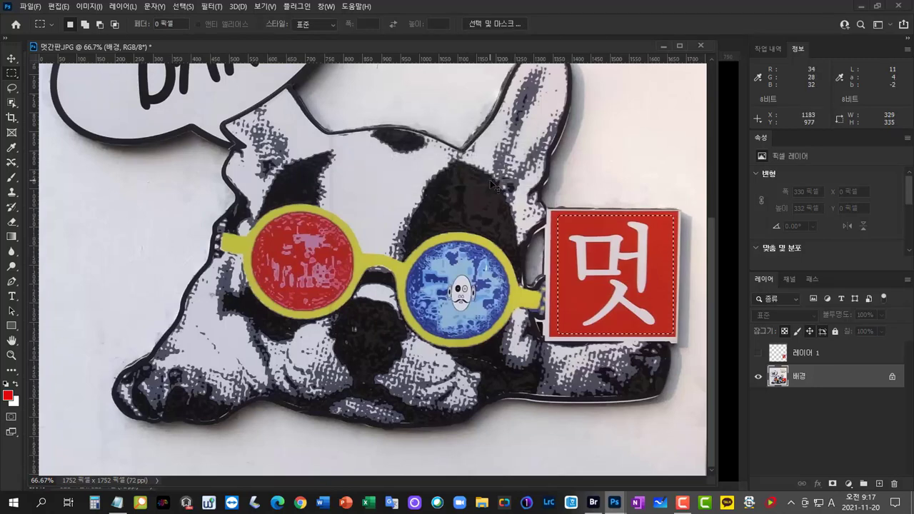
Create a new 329 by 335 px document and paste the feathered sign into it
{"action": "key", "text": "ctrl+n"}
{"action": "key", "text": "Return"}
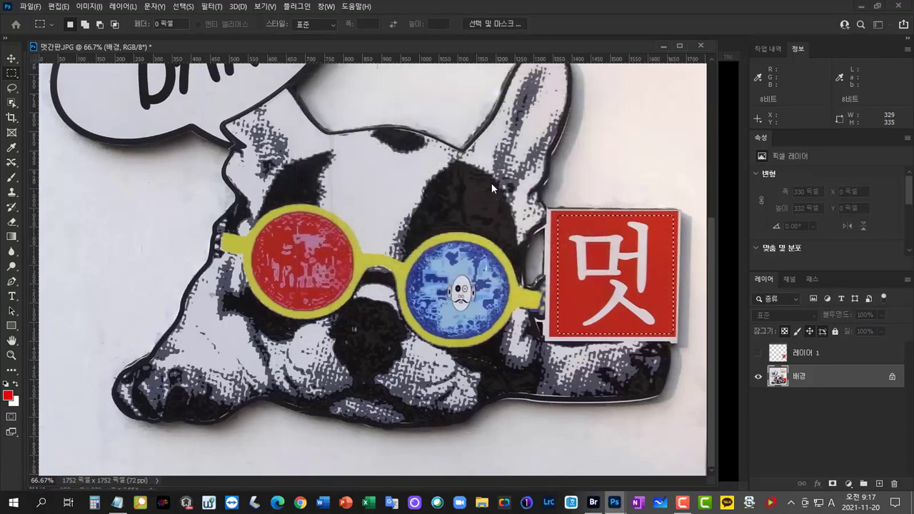
{"action": "key", "text": "ctrl+v"}
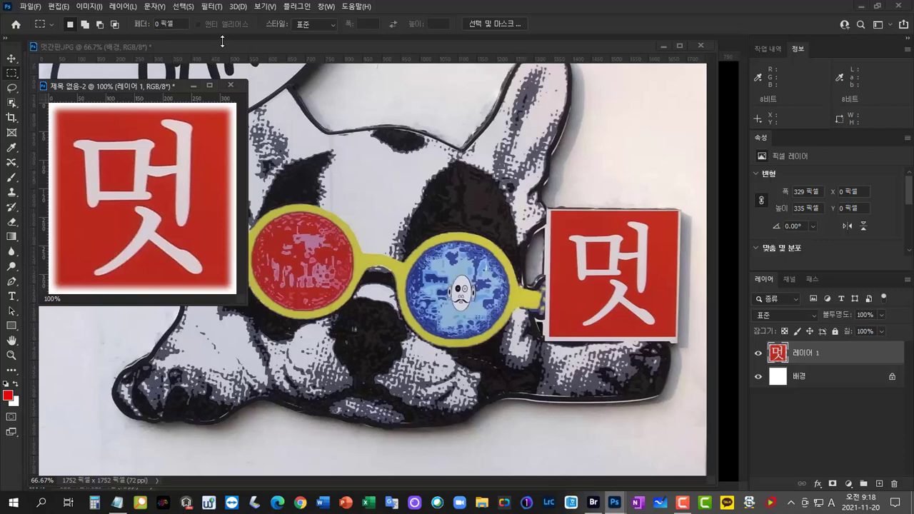
Return to the original dog image, review the selection's Feather command and drop the selection on the red sign
{"action": "left_click", "coordinate": [192, 9]}
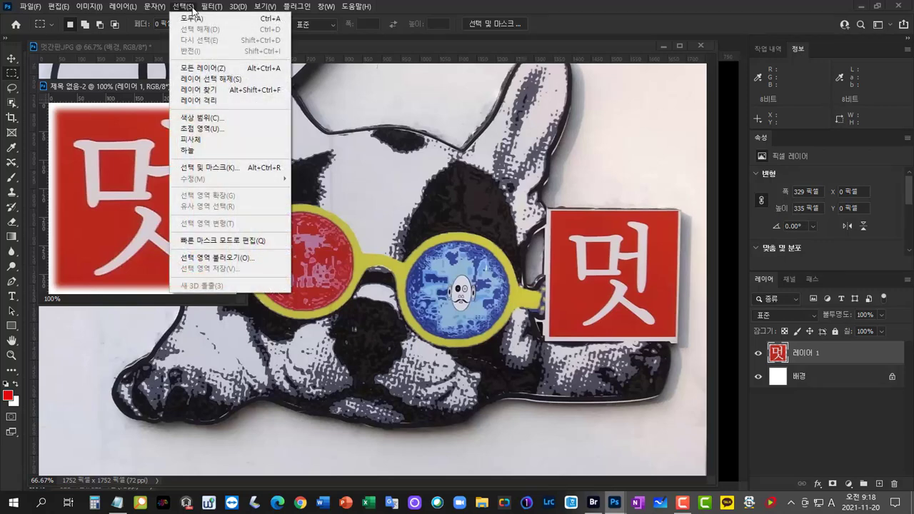
{"action": "mouse_move", "coordinate": [235, 179]}
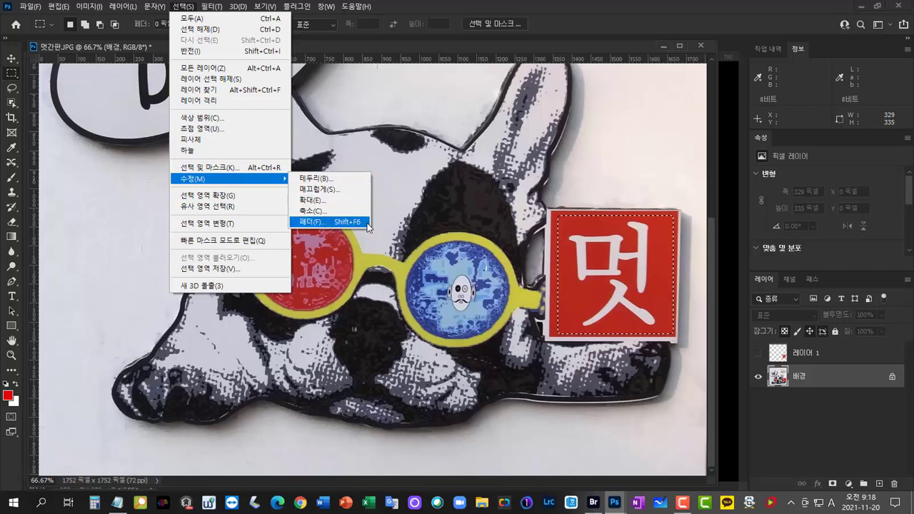
{"action": "left_click", "coordinate": [515, 63]}
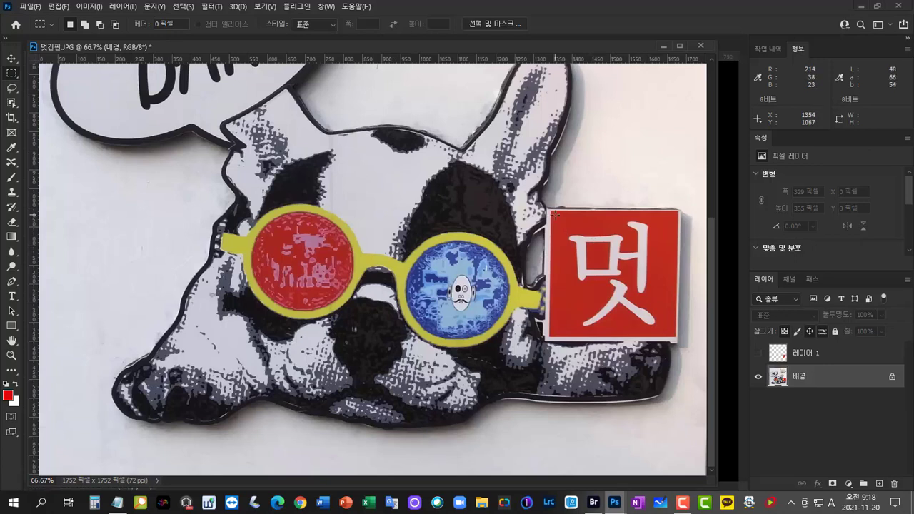
Select the red sign with a square marquee about 310 by 310 px
{"action": "left_click_drag", "start_coordinate": [561, 227], "coordinate": [605, 292]}
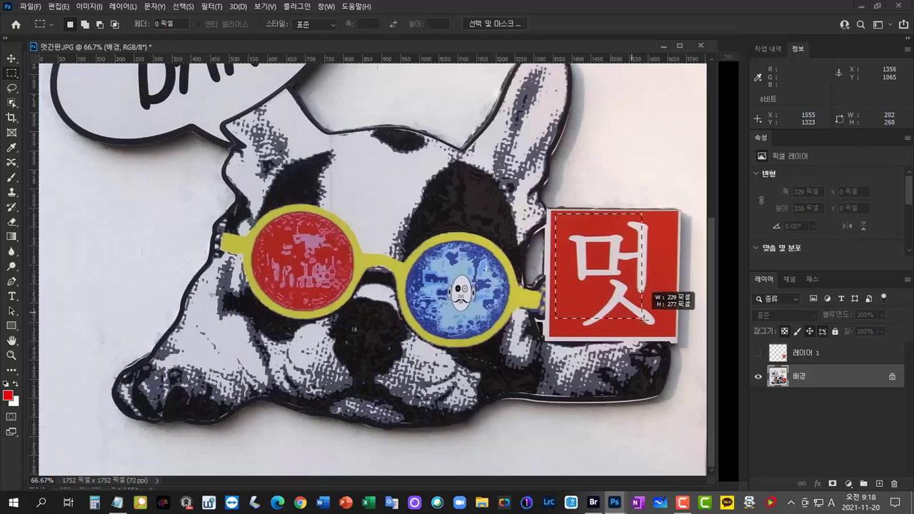
{"action": "left_click_drag", "start_coordinate": [645, 319], "coordinate": [675, 333]}
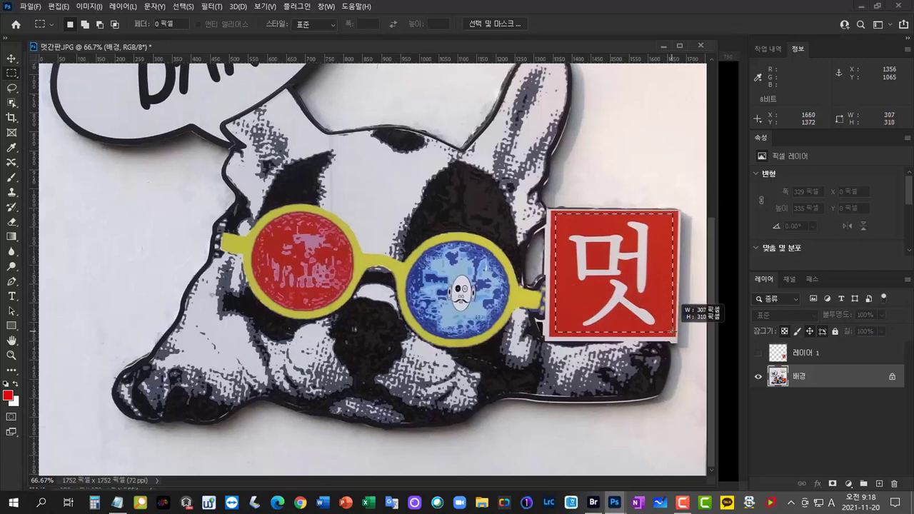
{"action": "left_click_drag", "start_coordinate": [672, 332], "coordinate": [663, 326]}
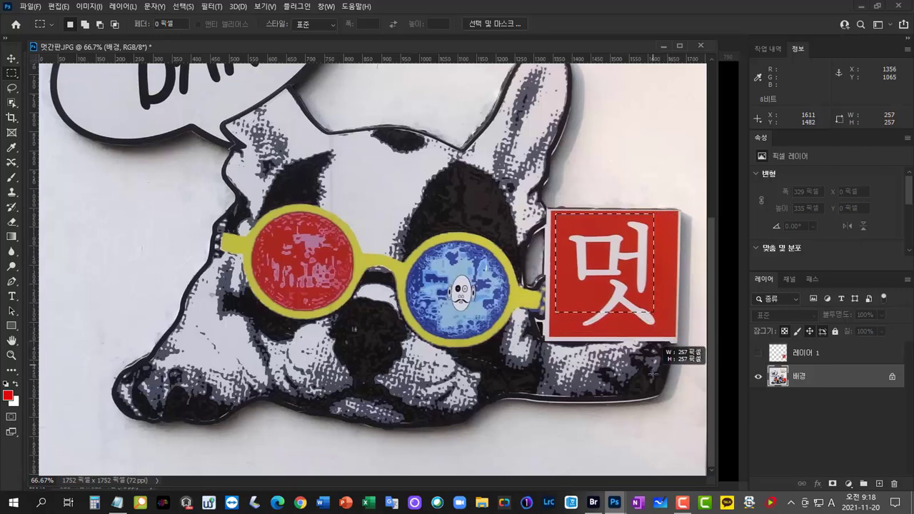
{"action": "left_click_drag", "start_coordinate": [653, 374], "coordinate": [672, 376]}
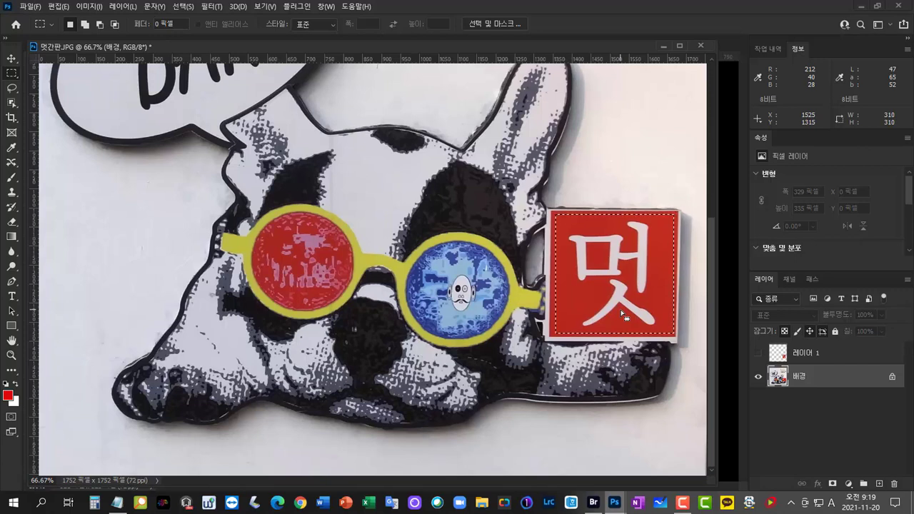
Shift the square selection and nudge it left and down to centre it on the red sign
{"action": "mouse_move", "coordinate": [623, 315]}
{"action": "left_mouse_down"}
{"action": "mouse_move", "coordinate": [595, 288]}
{"action": "mouse_move", "coordinate": [620, 307]}
{"action": "left_mouse_up"}
{"action": "key", "text": "Left"}
{"action": "key", "text": "Left"}
{"action": "key", "text": "Left"}
{"action": "key", "text": "Left"}
{"action": "key", "text": "Left"}
{"action": "key", "text": "Left"}
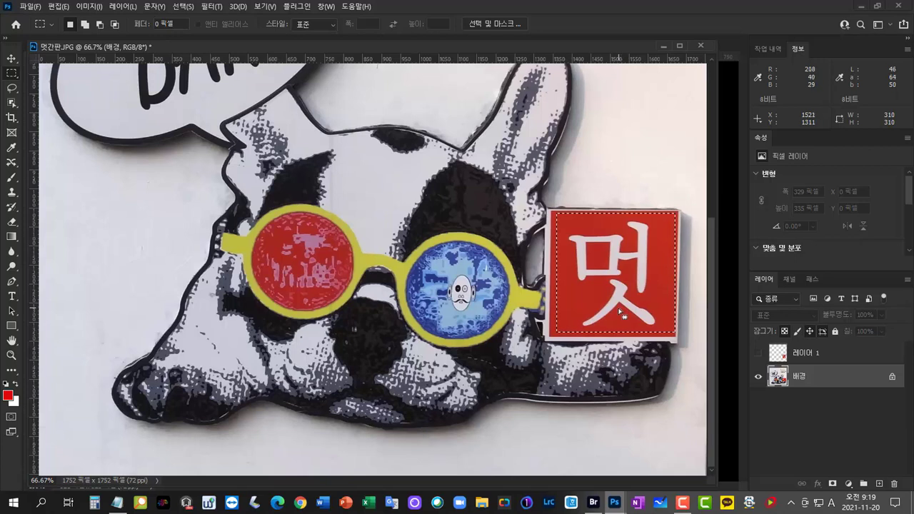
{"action": "key", "text": "Down"}
{"action": "key", "text": "Down"}
{"action": "key", "text": "Down"}
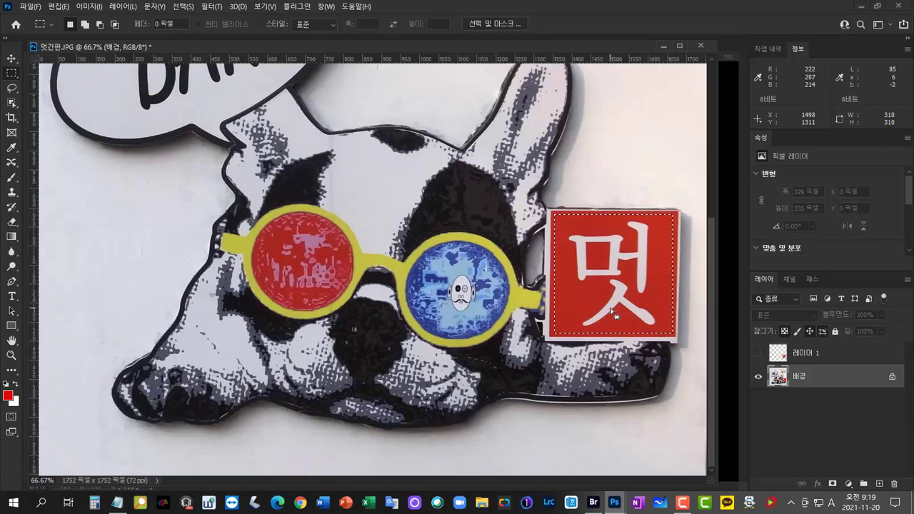
Copy the selected sign to a new layer, view that layer alone, and show only the background layer again
{"action": "key", "text": "ctrl+j"}
{"action": "left_click", "coordinate": [759, 399]}
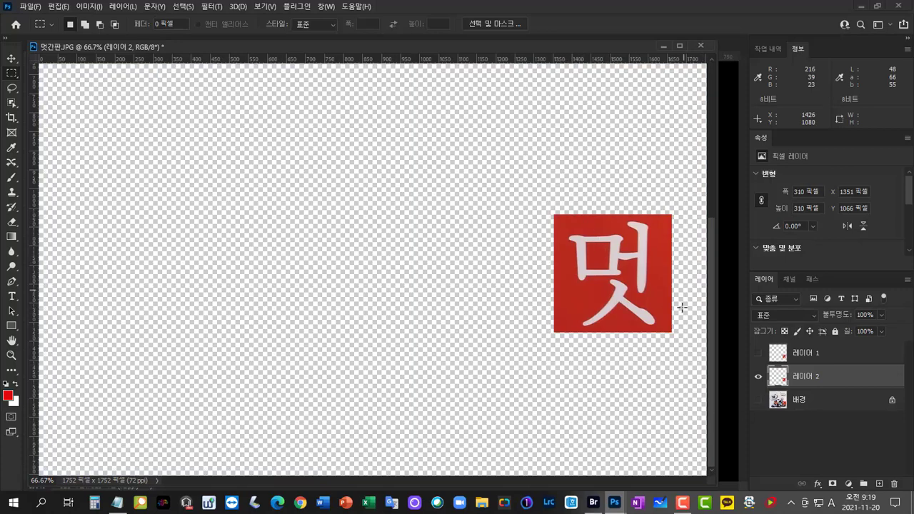
{"action": "left_click", "coordinate": [758, 399], "text": "alt"}
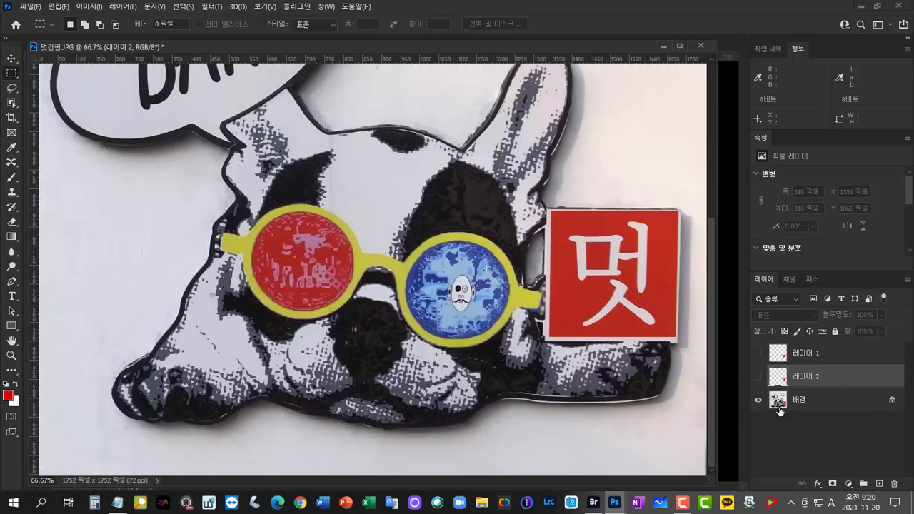
Select the red sign in close-up with a rectangular marquee about 323 by 329 px
{"action": "key", "text": "ctrl+plus"}
{"action": "key", "text": "ctrl+plus"}
{"action": "left_click_drag", "start_coordinate": [396, 295], "coordinate": [266, 304]}
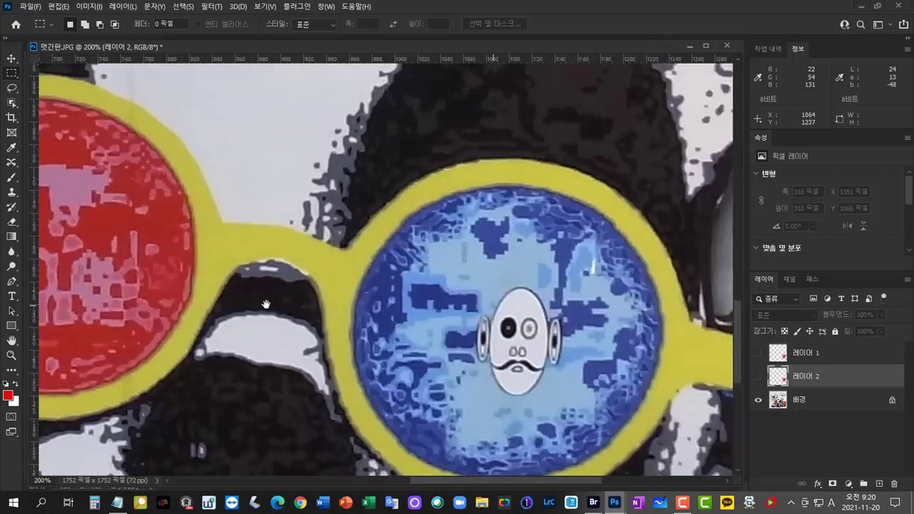
{"action": "left_click_drag", "start_coordinate": [620, 265], "coordinate": [279, 312]}
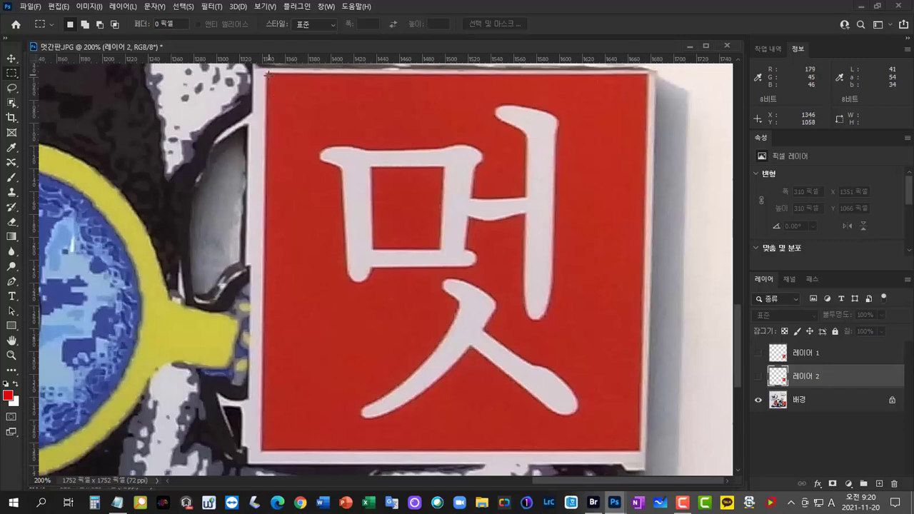
{"action": "left_click_drag", "start_coordinate": [267, 74], "coordinate": [638, 451]}
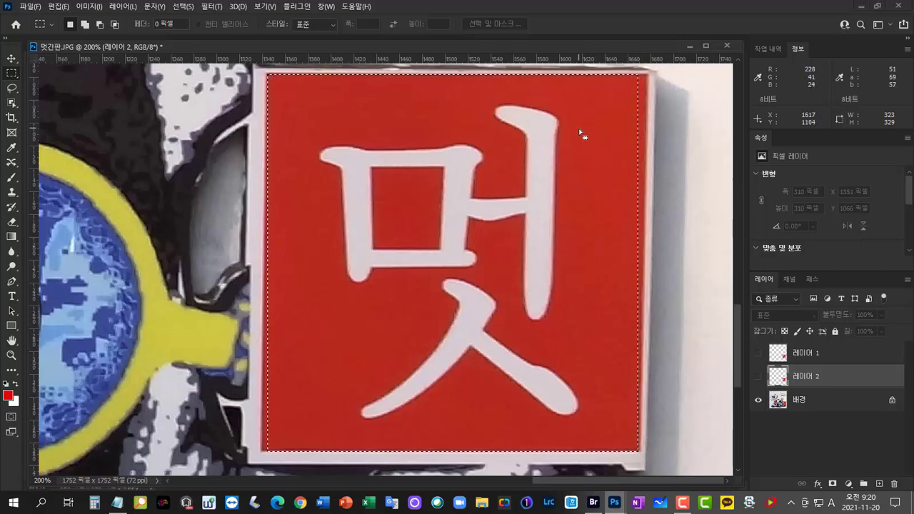
Transform the selection by distorting its corners to the sign's slanted edges, about 334 by 329 px, and apply it
{"action": "right_click", "coordinate": [509, 117]}
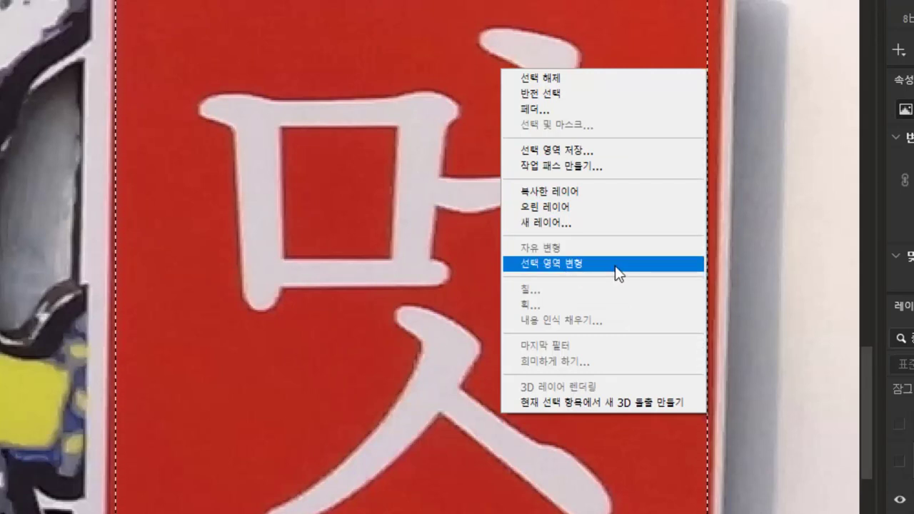
{"action": "left_click", "coordinate": [615, 265]}
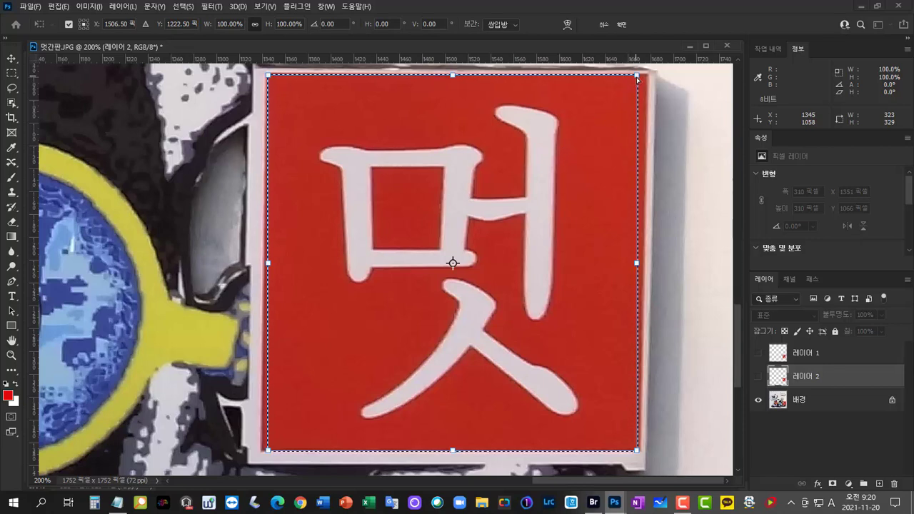
{"action": "left_click_drag", "start_coordinate": [638, 80], "coordinate": [645, 79]}
{"action": "left_click_drag", "start_coordinate": [265, 80], "coordinate": [267, 80]}
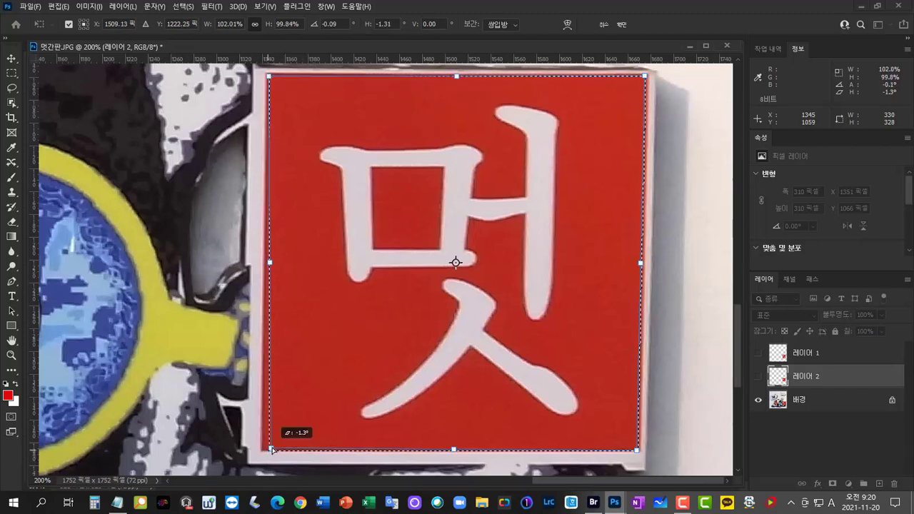
{"action": "left_click_drag", "start_coordinate": [273, 450], "coordinate": [264, 450]}
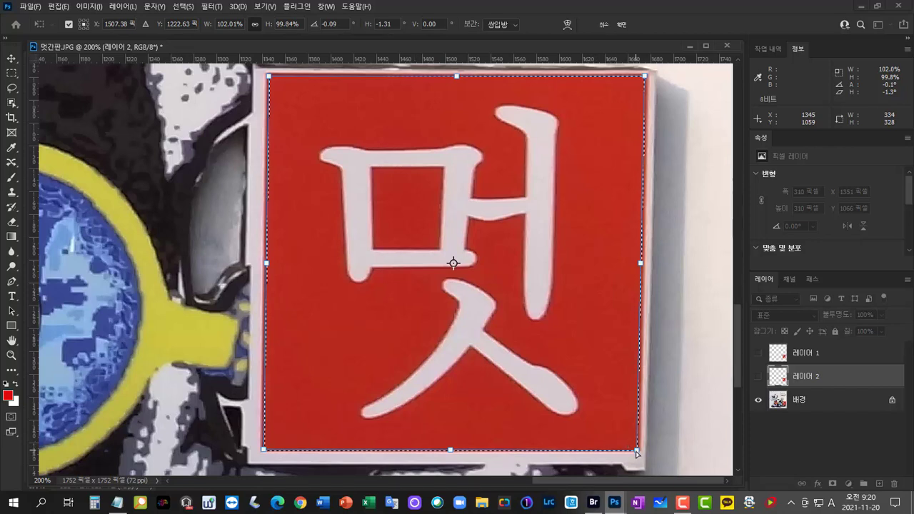
{"action": "left_click_drag", "start_coordinate": [636, 453], "coordinate": [640, 453]}
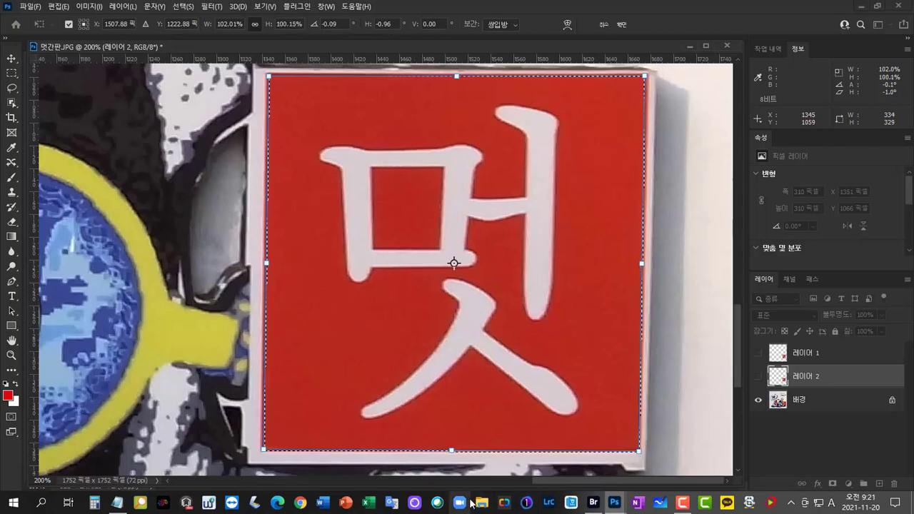
{"action": "key", "text": "Return"}
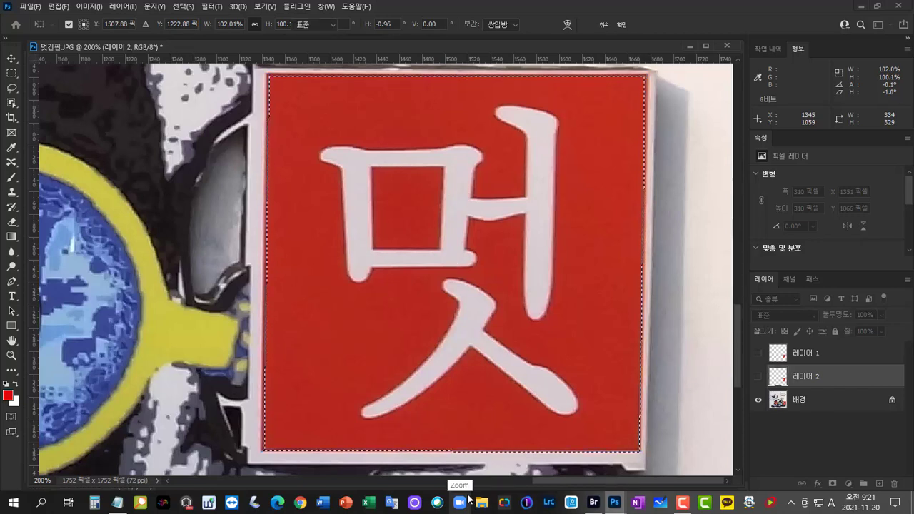
Copy the selected sign from the background layer and paste it into a new 333 by 329 px document
{"action": "left_click", "coordinate": [800, 401]}
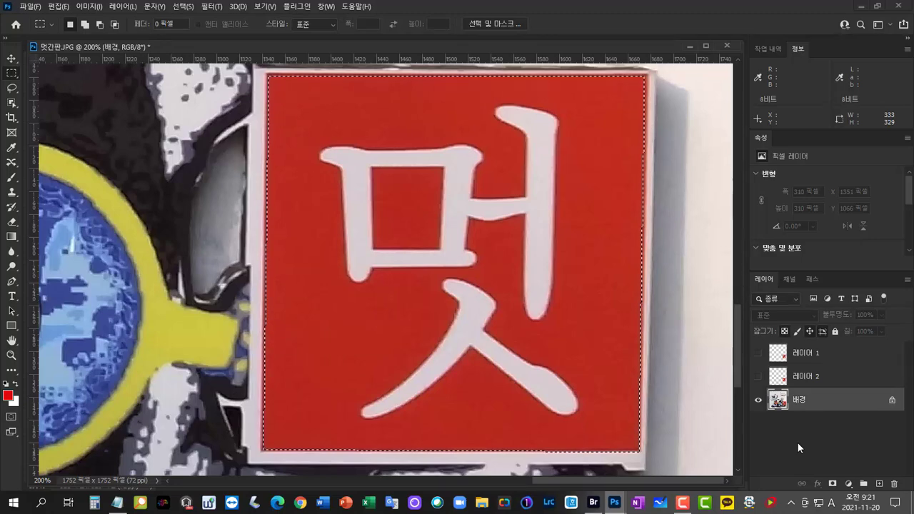
{"action": "key", "text": "ctrl+n"}
{"action": "key", "text": "Return"}
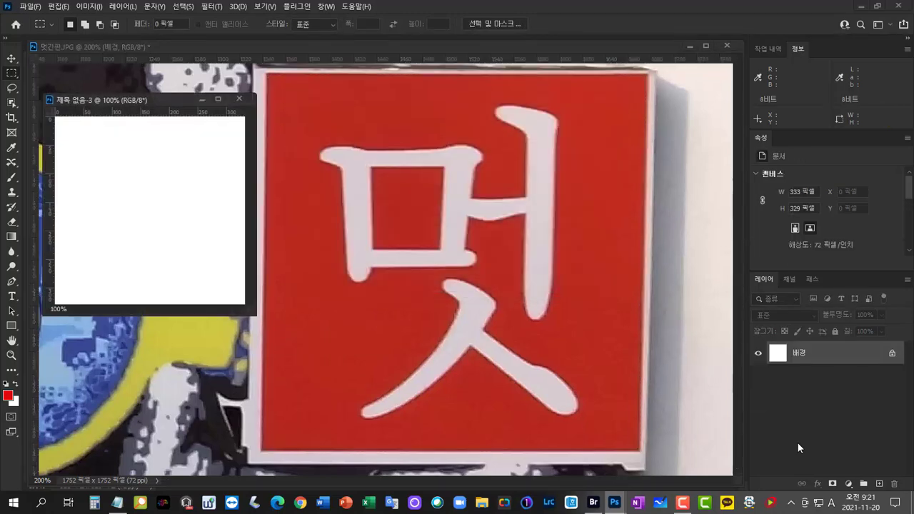
{"action": "key", "text": "ctrl+v"}
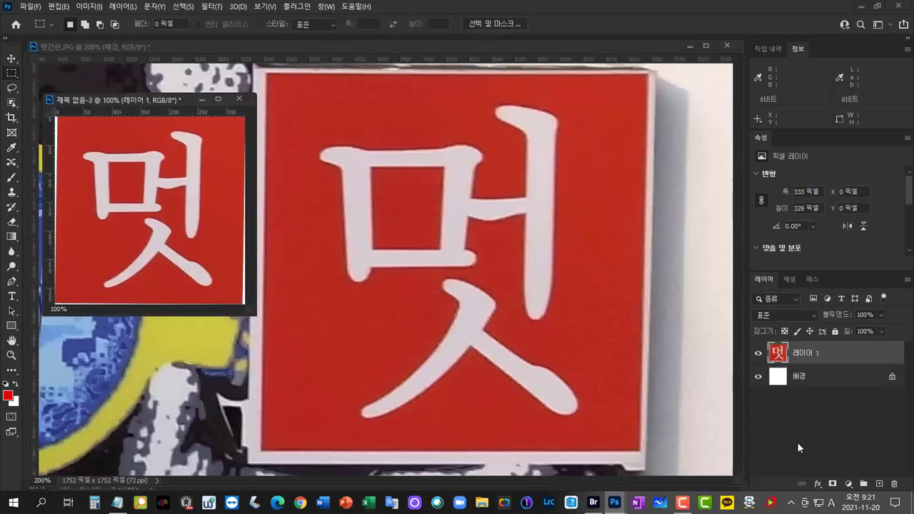
Enlarge the new document's window around the pasted sign and hide its white background layer
{"action": "key", "text": "ctrl+plus"}
{"action": "key", "text": "ctrl+minus"}
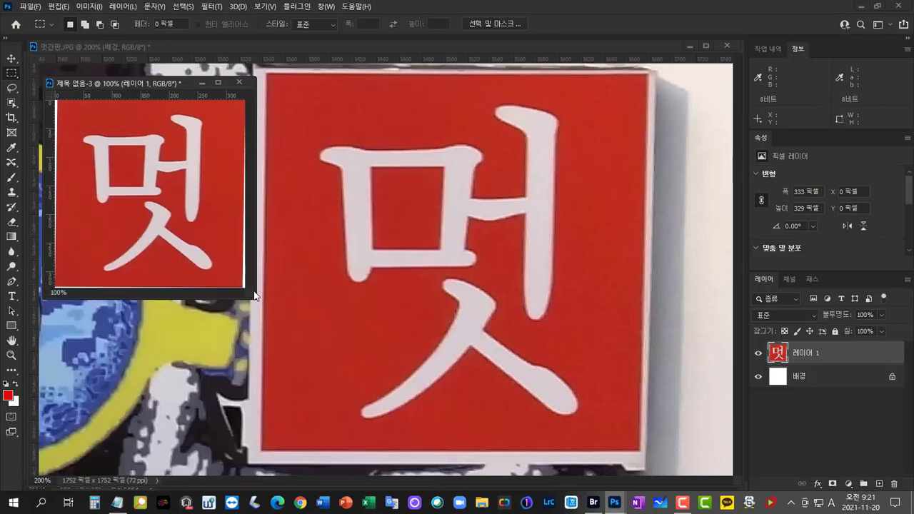
{"action": "left_click_drag", "start_coordinate": [255, 295], "coordinate": [437, 390]}
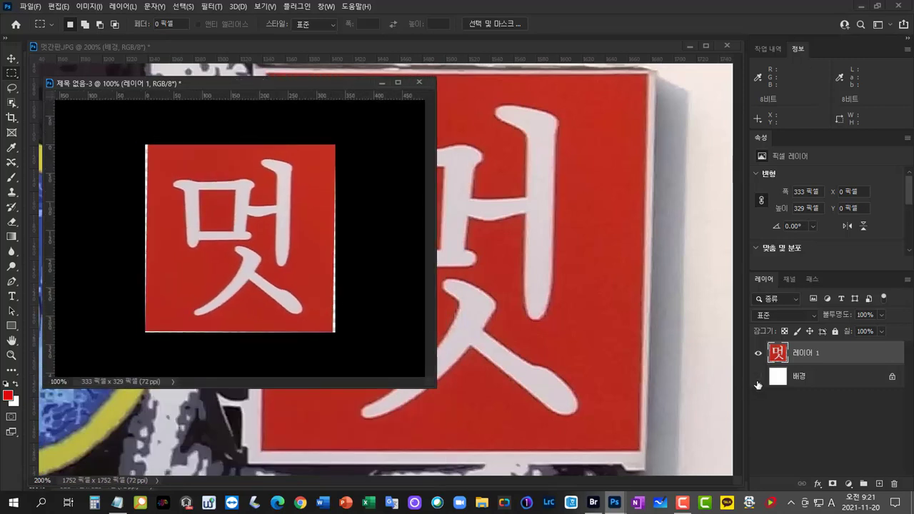
{"action": "left_click", "coordinate": [758, 379]}
Return to the original sign image, try transforming the selection by scaling it to about 86% and rotating it about 11.5°, and cancel
{"action": "left_click", "coordinate": [567, 172]}
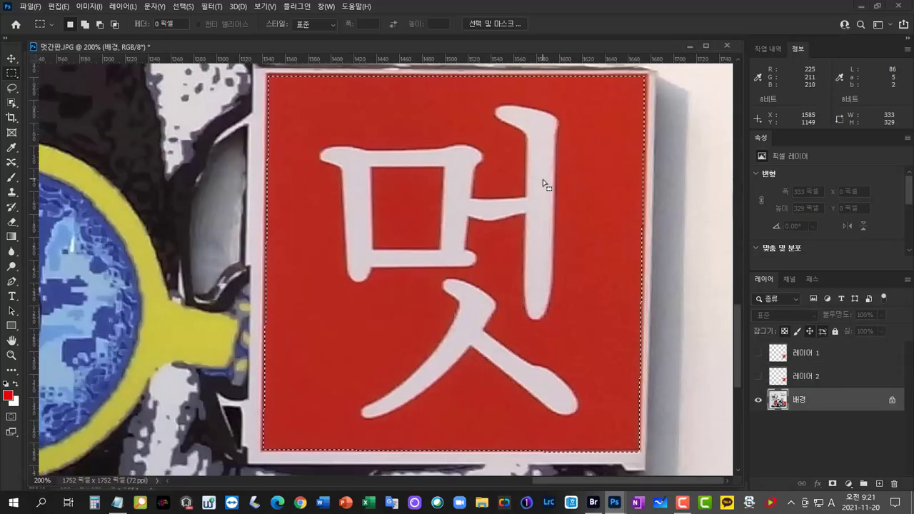
{"action": "right_click", "coordinate": [544, 180]}
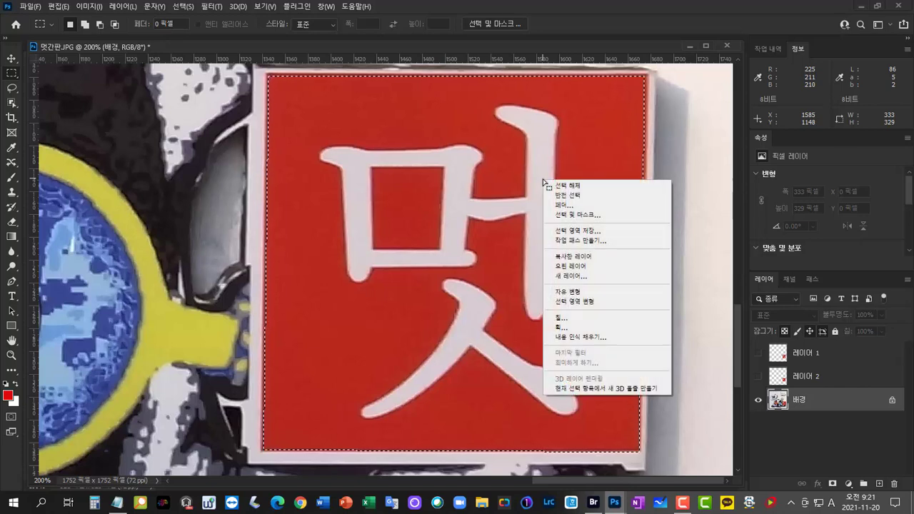
{"action": "left_click", "coordinate": [613, 302]}
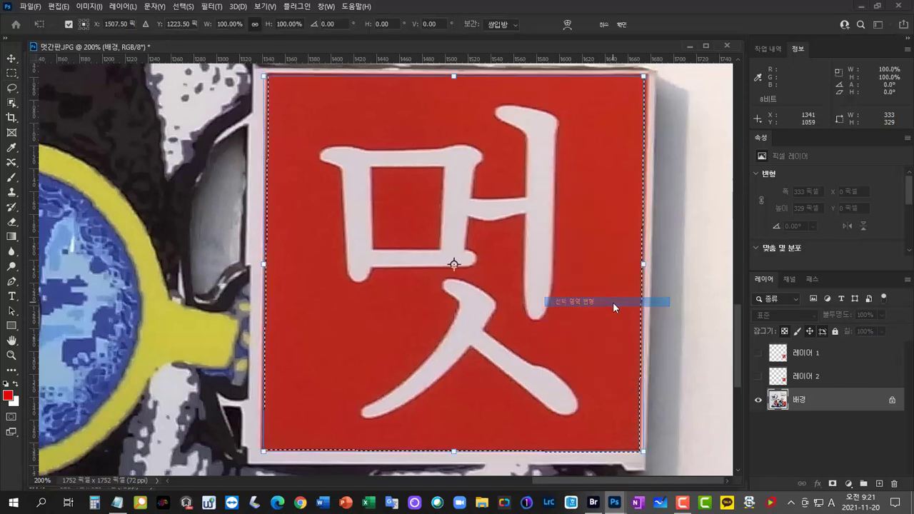
{"action": "right_click", "coordinate": [548, 198]}
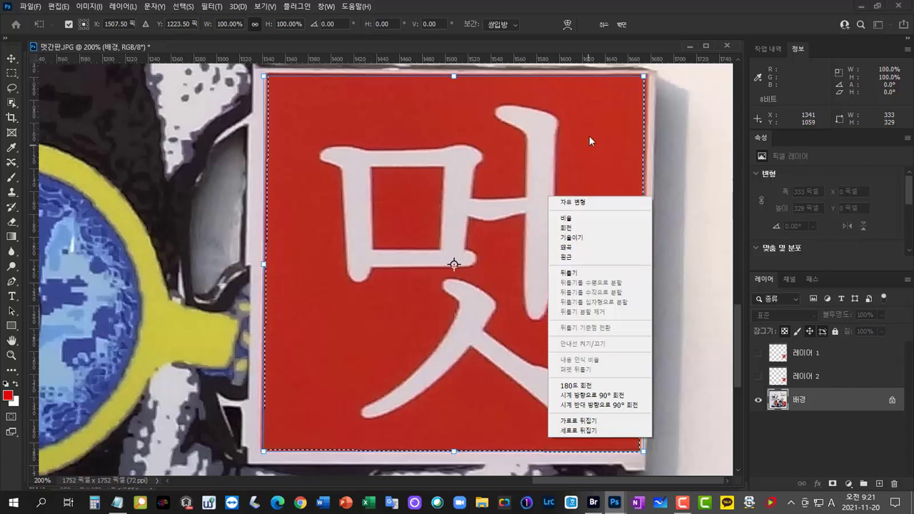
{"action": "left_click", "coordinate": [565, 86]}
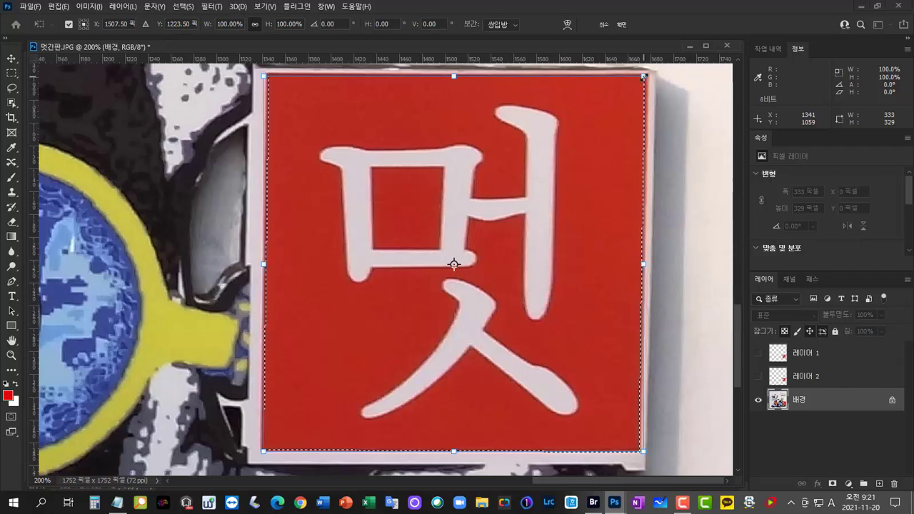
{"action": "left_click_drag", "start_coordinate": [643, 76], "coordinate": [590, 130]}
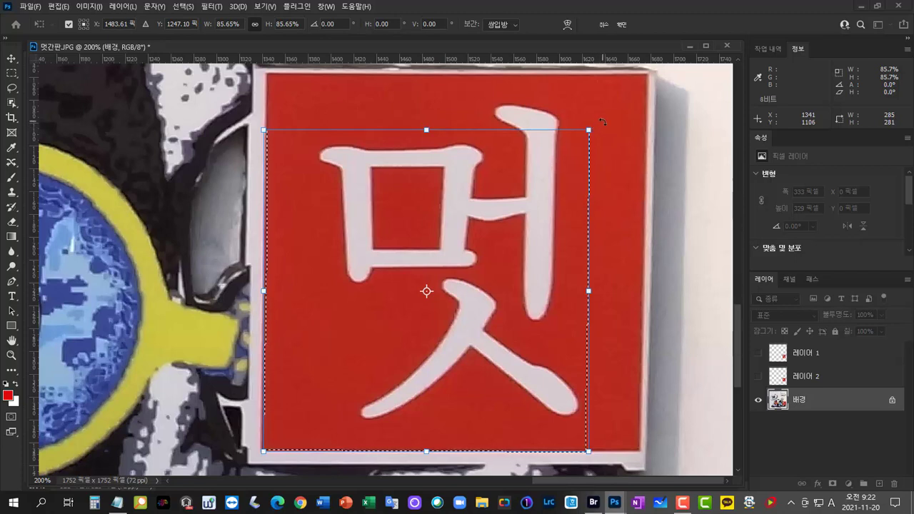
{"action": "left_click_drag", "start_coordinate": [603, 122], "coordinate": [619, 166]}
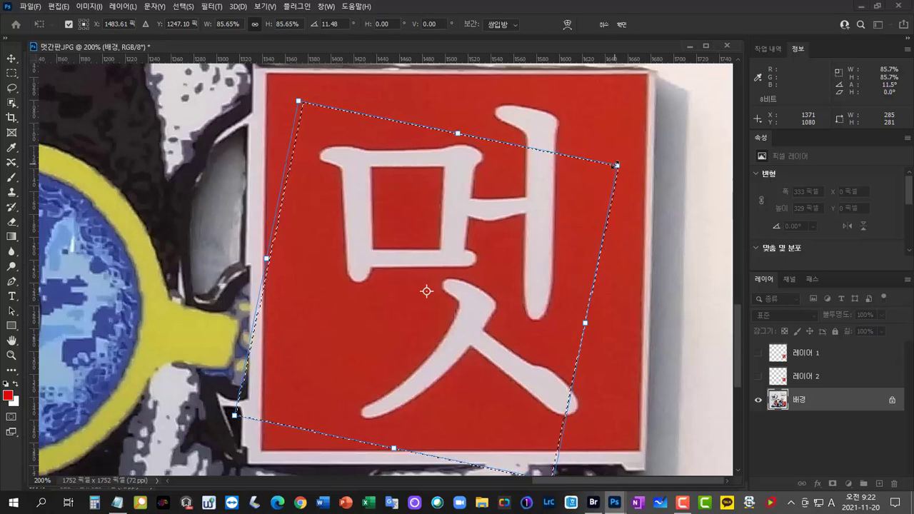
{"action": "key", "text": "Escape"}
Try distorting the selection's upper-right corner outward and skewing its top edge to the right, to about 340 by 329 px
{"action": "key", "text": "ctrl+t"}
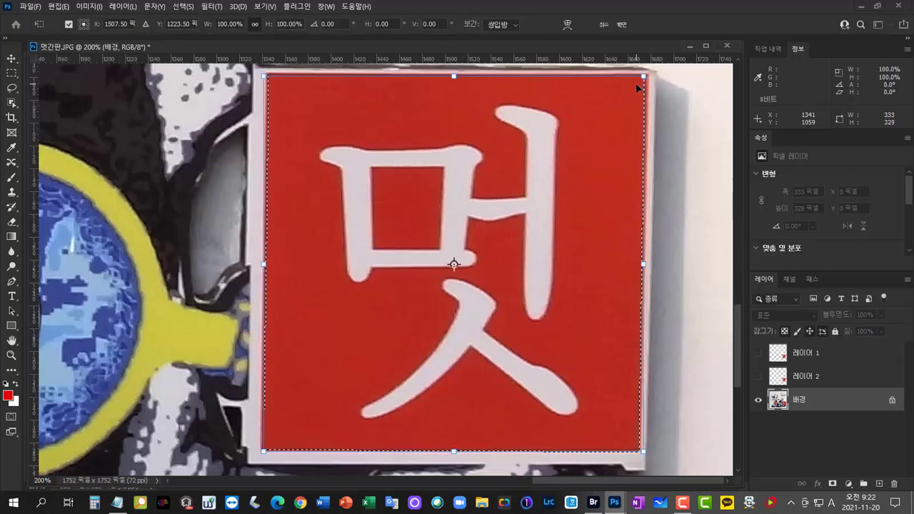
{"action": "mouse_move", "coordinate": [645, 81]}
{"action": "left_mouse_down"}
{"action": "mouse_move", "coordinate": [550, 182]}
{"action": "mouse_move", "coordinate": [650, 77]}
{"action": "left_mouse_up"}
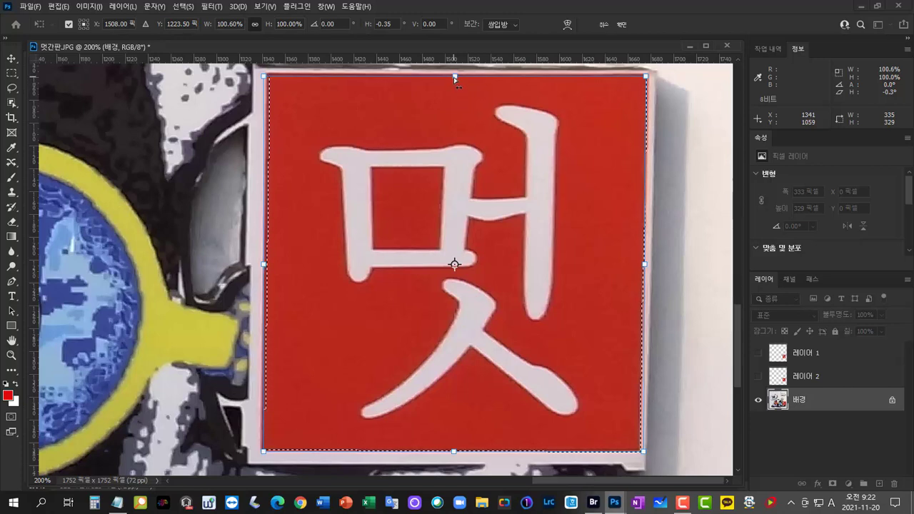
{"action": "mouse_move", "coordinate": [455, 77]}
{"action": "left_mouse_down"}
{"action": "mouse_move", "coordinate": [535, 79]}
{"action": "mouse_move", "coordinate": [462, 77]}
{"action": "left_mouse_up"}
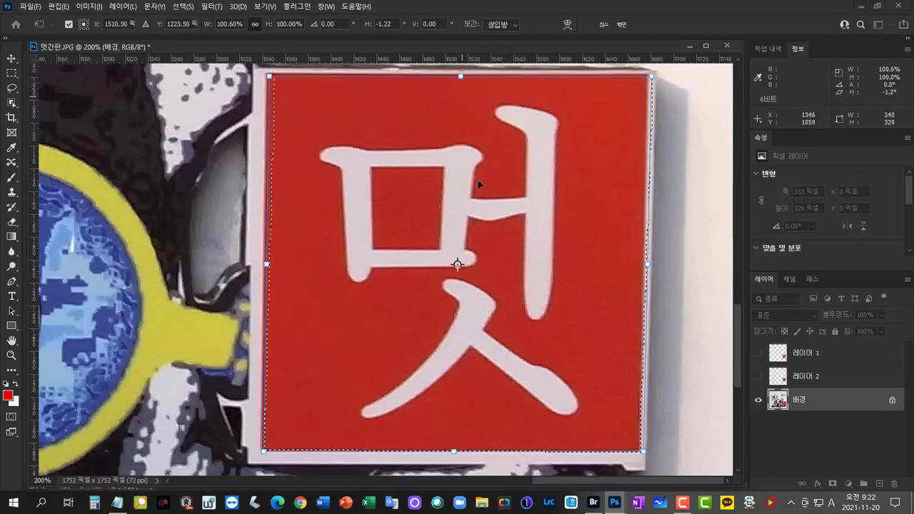
{"action": "key", "text": "Return"}
Try transforming the sign selection again, scaling it to about 78% and rotating it freely to different angles
{"action": "right_click", "coordinate": [527, 198]}
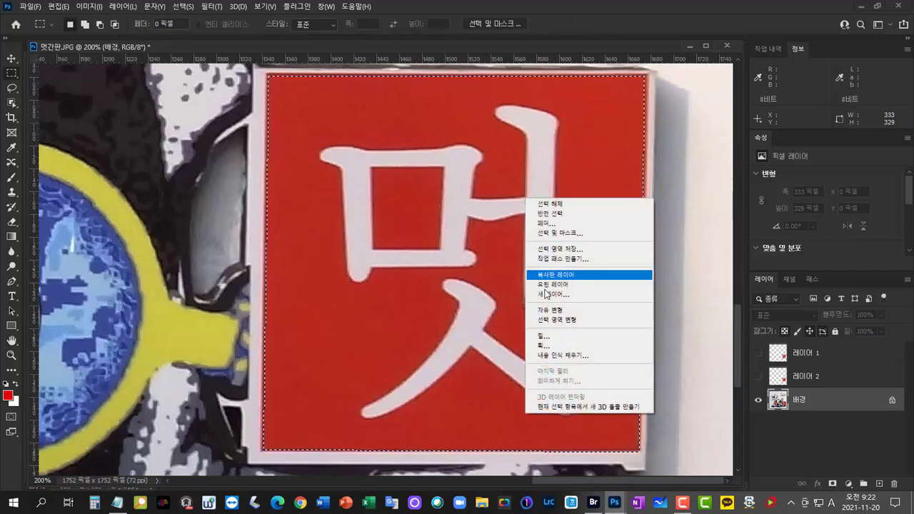
{"action": "left_click", "coordinate": [555, 319]}
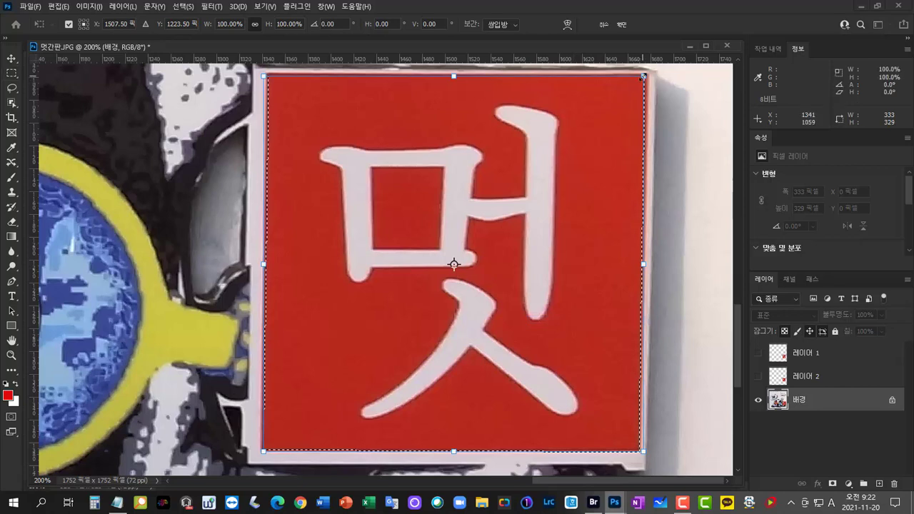
{"action": "left_click_drag", "start_coordinate": [644, 76], "coordinate": [636, 295]}
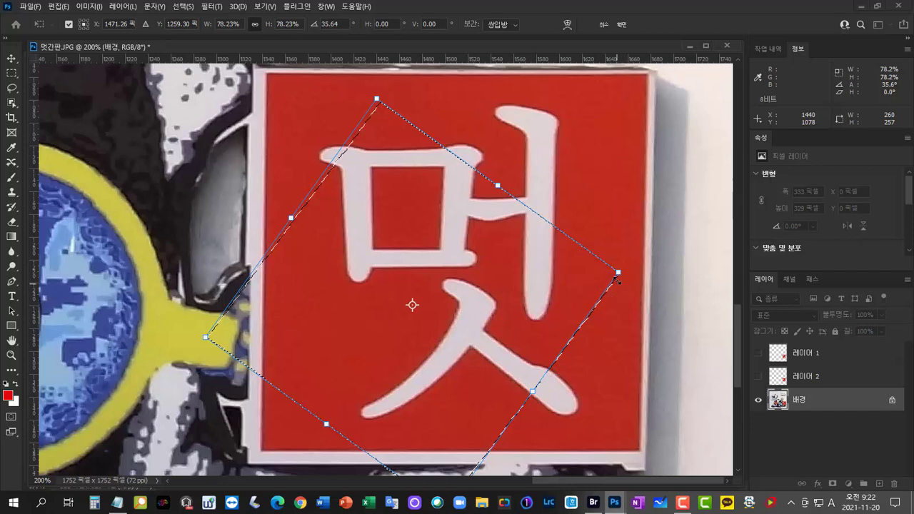
{"action": "left_click_drag", "start_coordinate": [617, 275], "coordinate": [648, 190]}
{"action": "left_click_drag", "start_coordinate": [655, 172], "coordinate": [609, 234]}
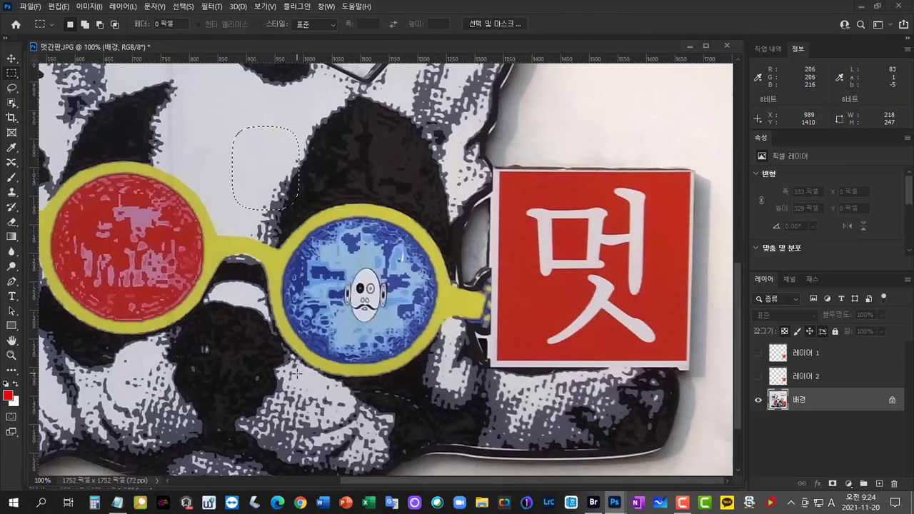